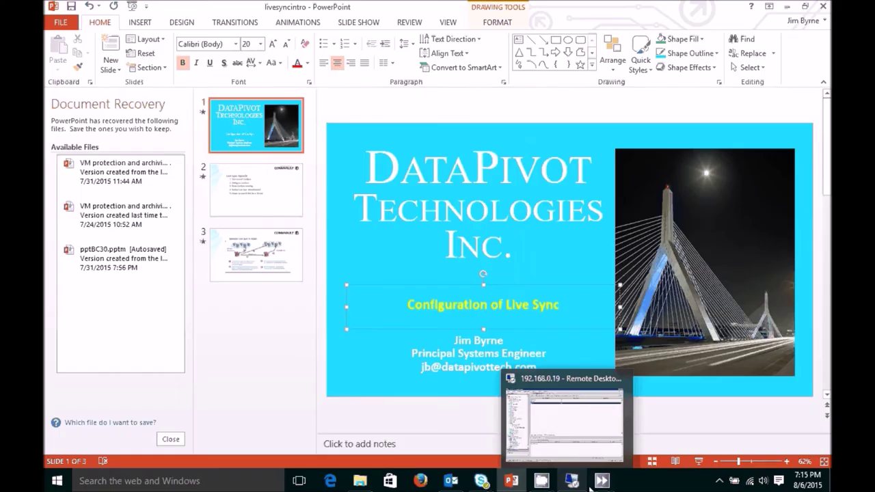
# Switch to the remote desktop session and review the esx1 inventory in the vSphere Client, returning to the CommCell Console
pyautogui.click(534, 446)
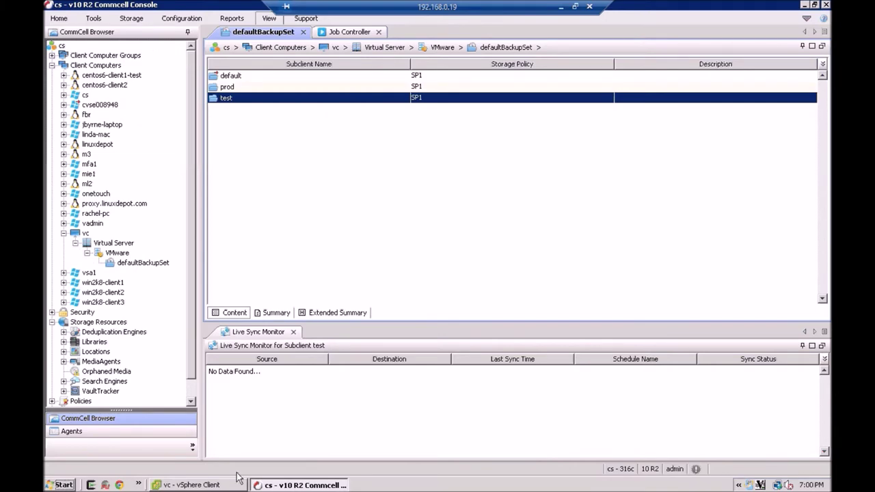
pyautogui.click(205, 484)
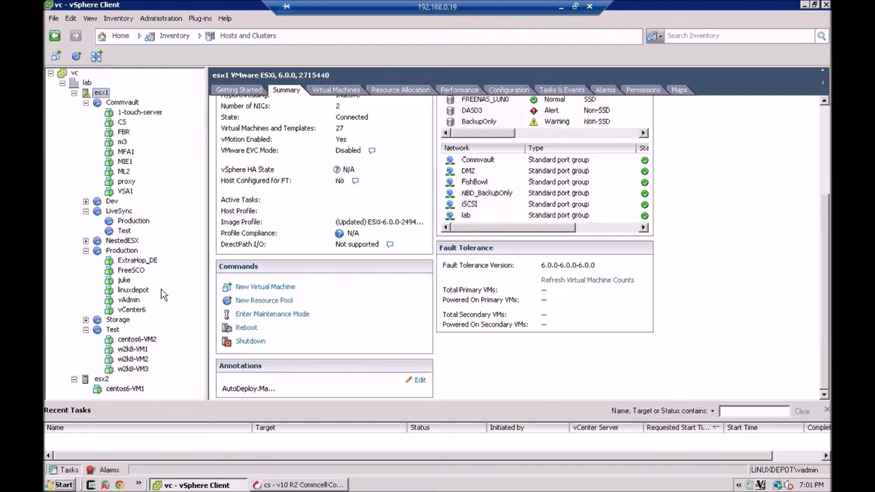
pyautogui.click(299, 484)
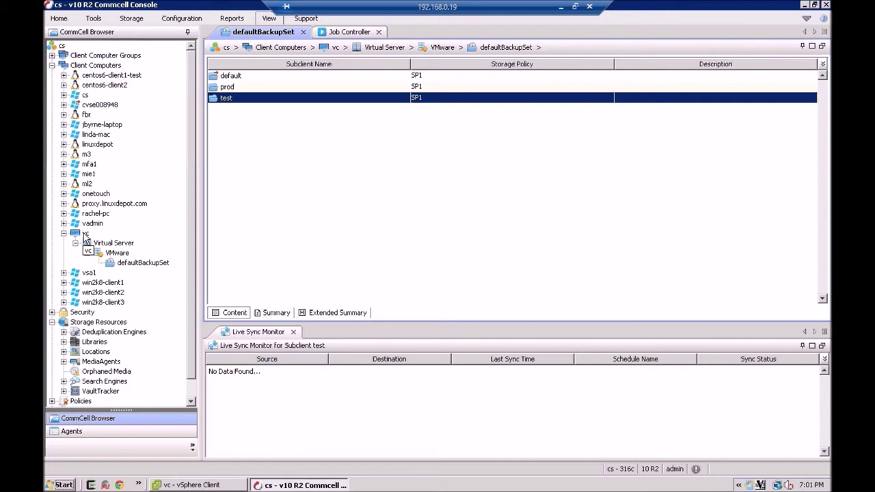
# Open the Live Sync configuration for the test subclient of defaultBackupSet and add all of the backup set's VMs
pyautogui.click(133, 263)
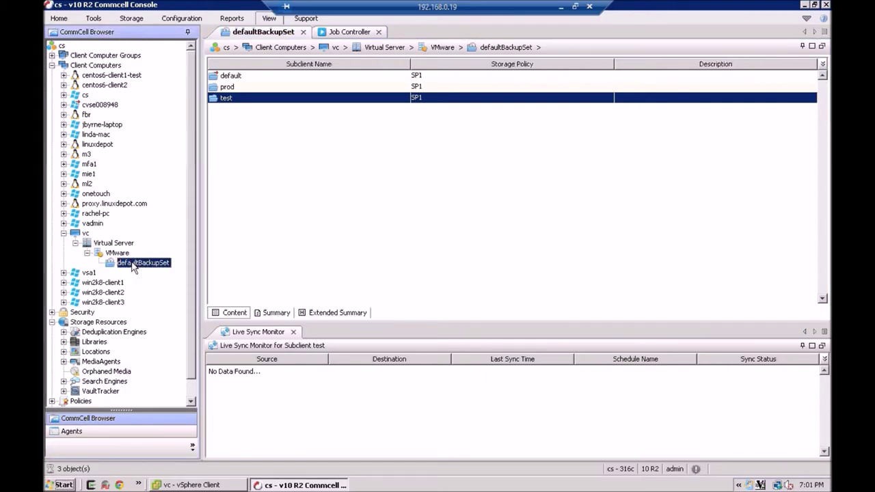
pyautogui.rightClick(229, 104)
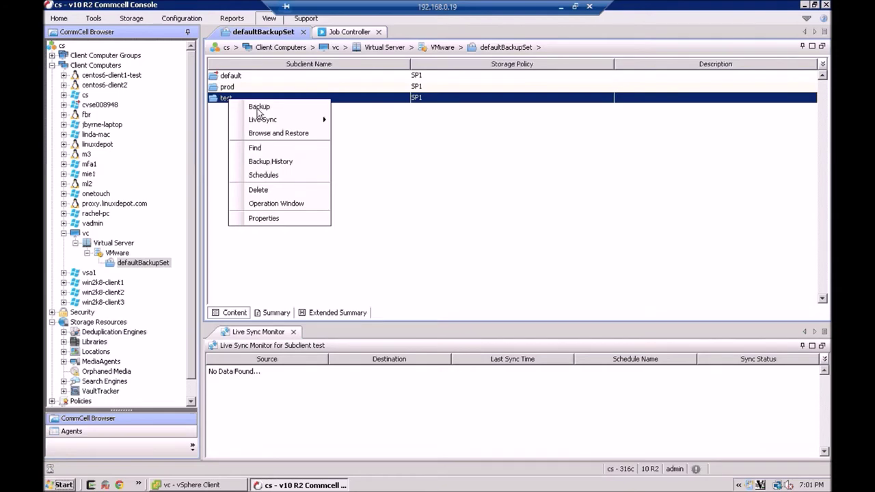
pyautogui.moveTo(263, 122)
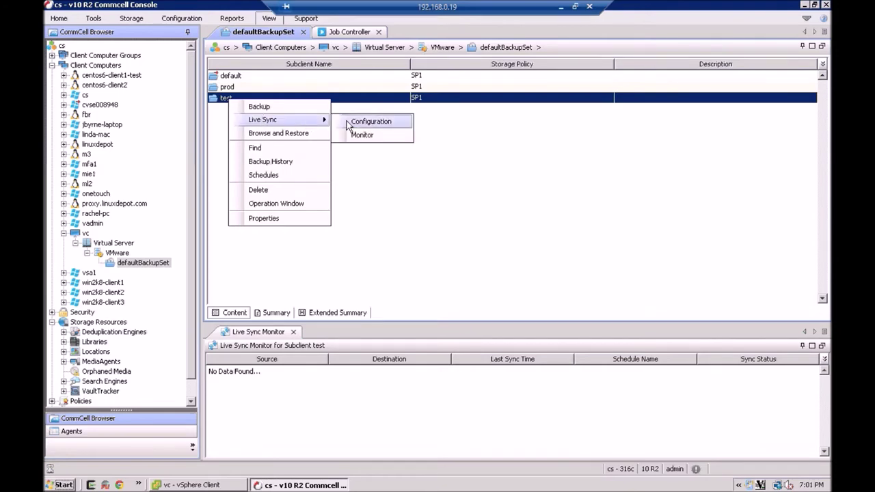
pyautogui.click(369, 121)
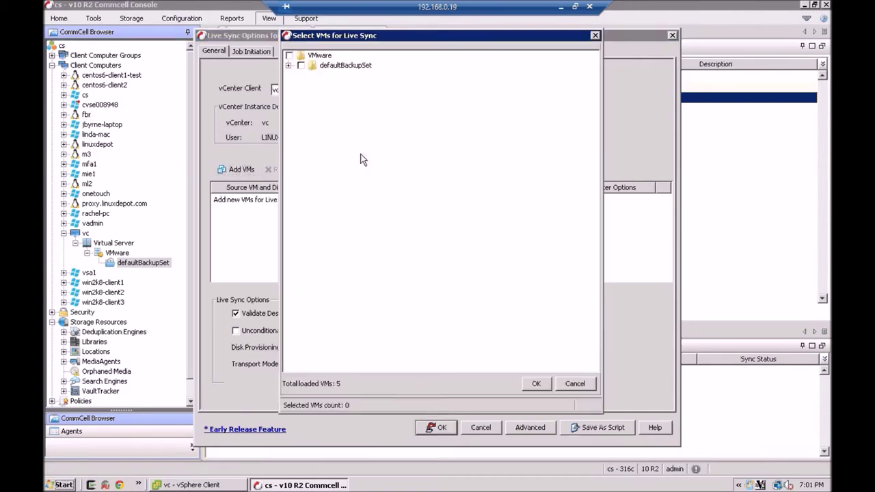
pyautogui.click(288, 65)
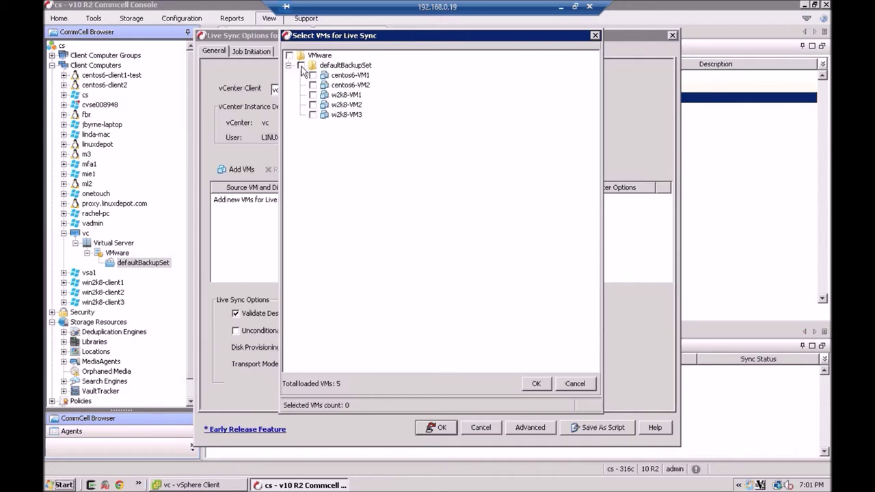
pyautogui.click(301, 66)
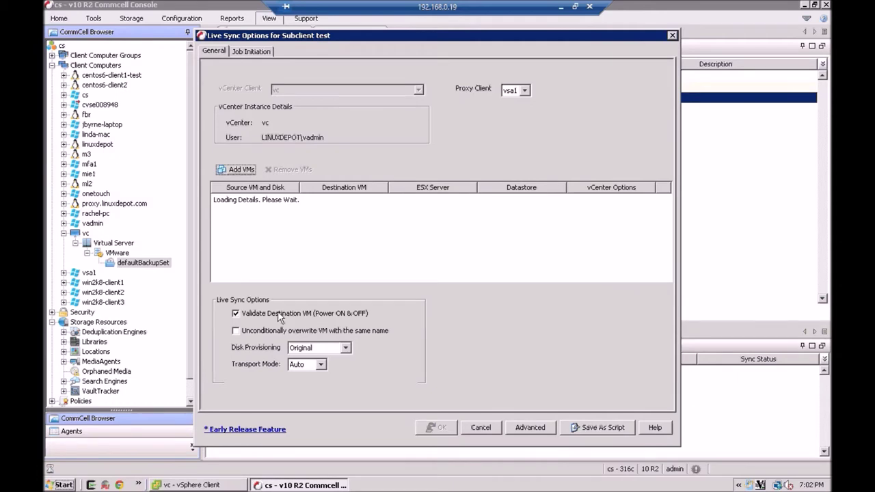
# Disable destination VM validation, enable unconditional overwrite of same-named VMs, and set disk provisioning to Thin and transport mode to NBD
pyautogui.click(236, 314)
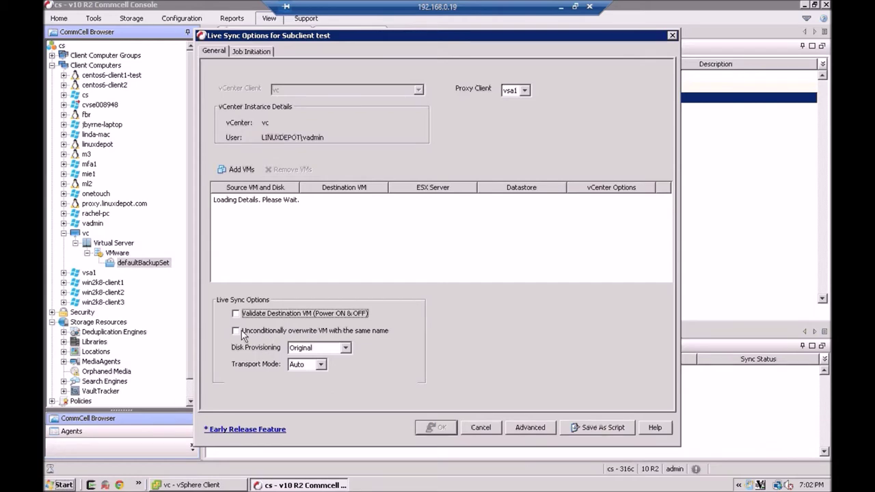
pyautogui.click(239, 332)
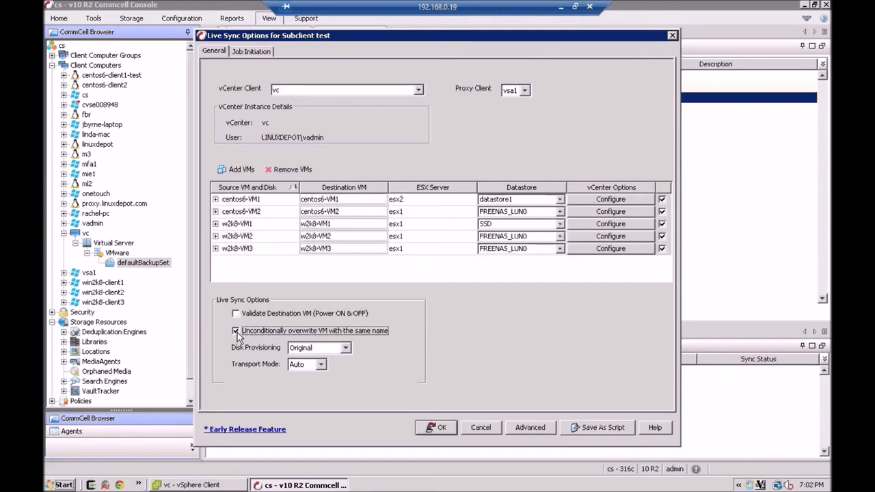
pyautogui.click(347, 348)
pyautogui.click(319, 379)
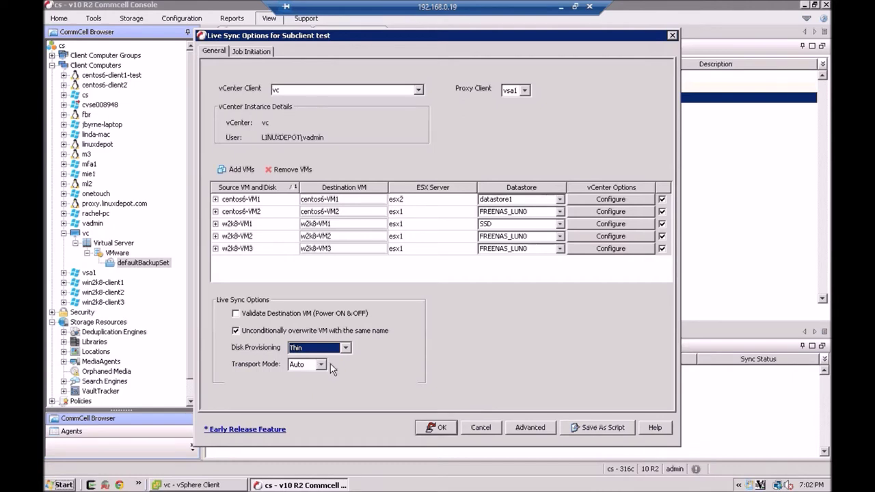
pyautogui.click(321, 366)
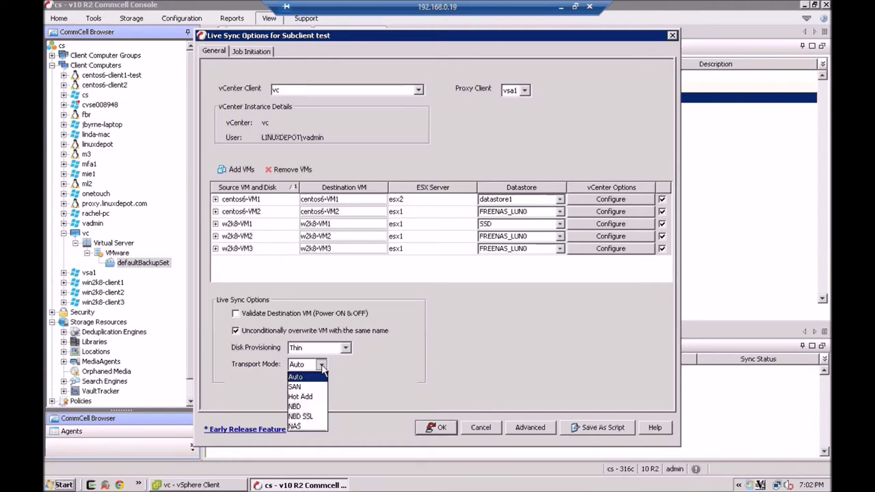
pyautogui.click(301, 407)
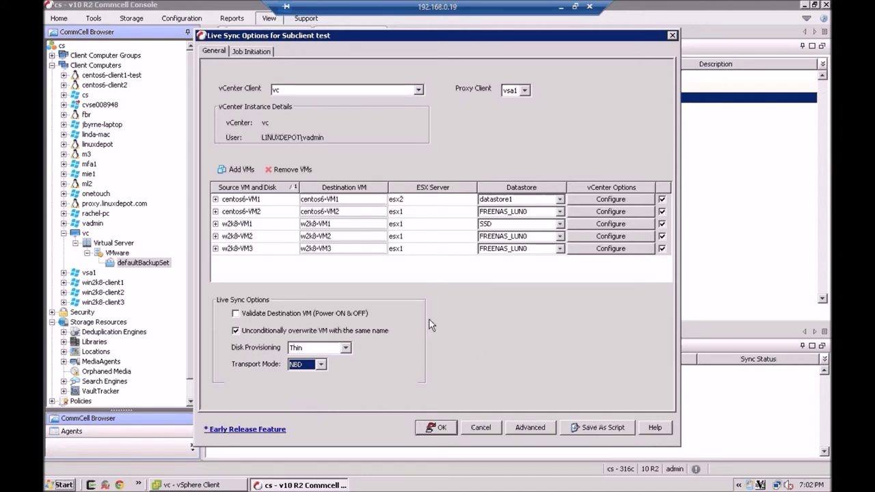
# Open the vCenter options for all five listed VMs together and set the destination VM name suffix to -DR
pyautogui.click(267, 202)
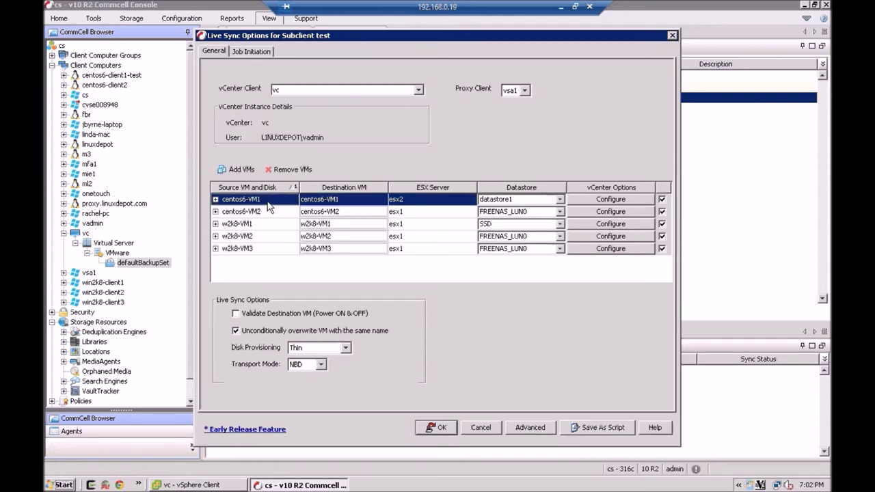
pyautogui.keyDown('shift'); pyautogui.click(251, 249); pyautogui.keyUp('shift')
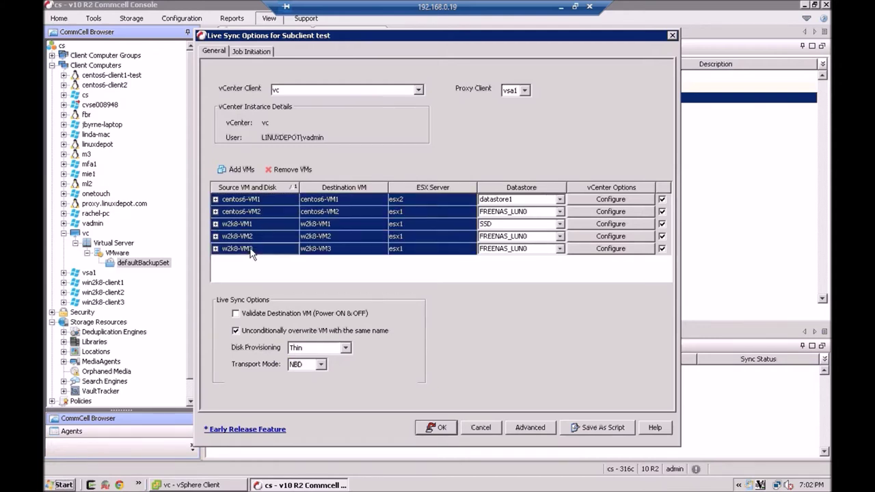
pyautogui.click(581, 202)
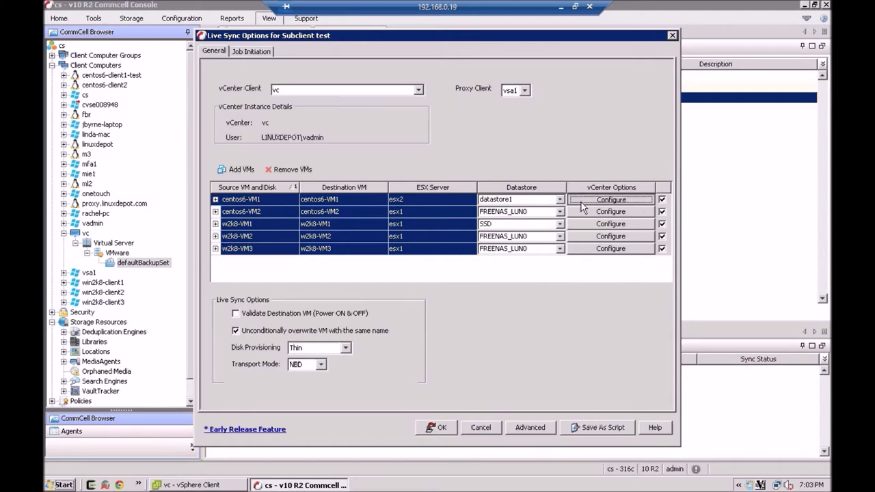
pyautogui.click(578, 201)
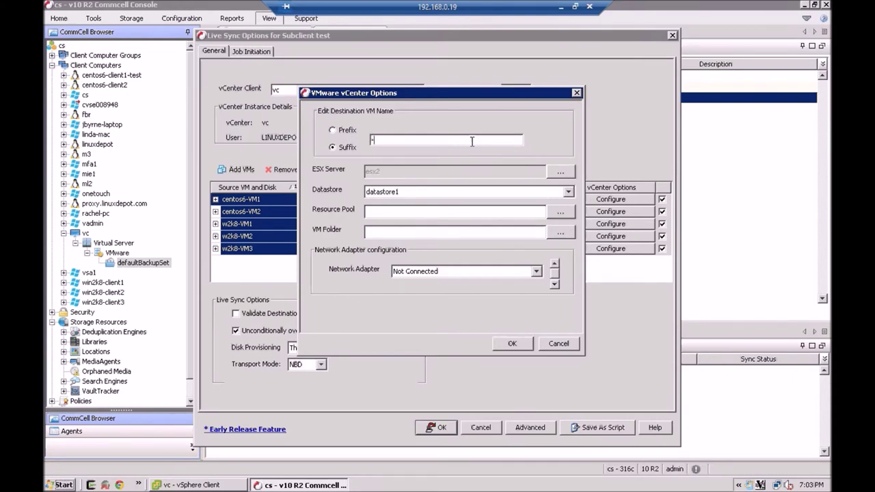
pyautogui.write('DR')
# Choose esx1 as the destination ESX server with the LiveSyncOnly datastore
pyautogui.click(557, 172)
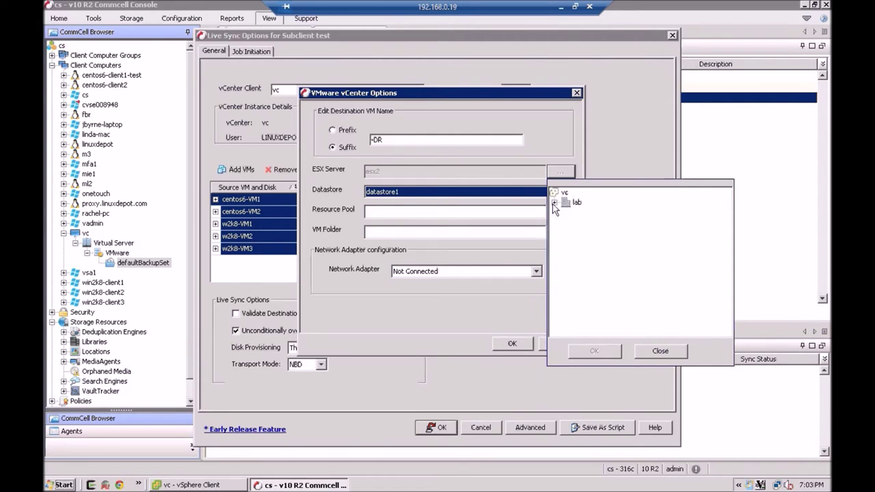
pyautogui.click(553, 203)
pyautogui.click(589, 212)
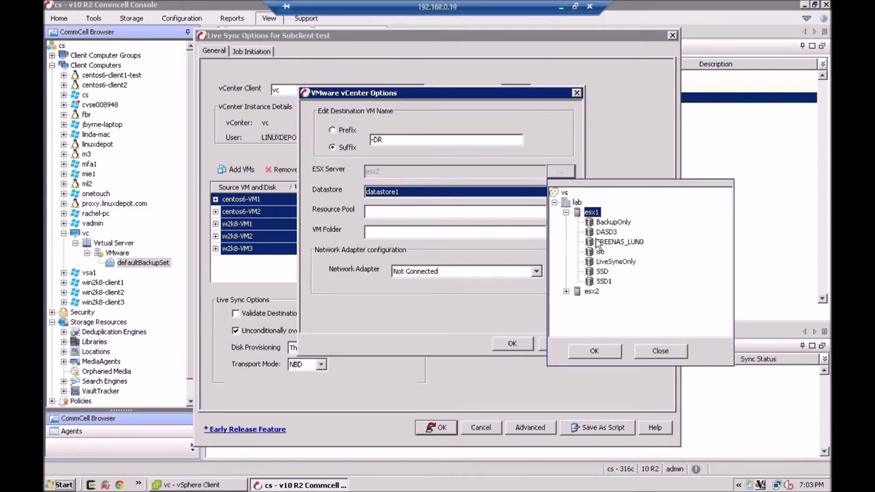
pyautogui.click(608, 262)
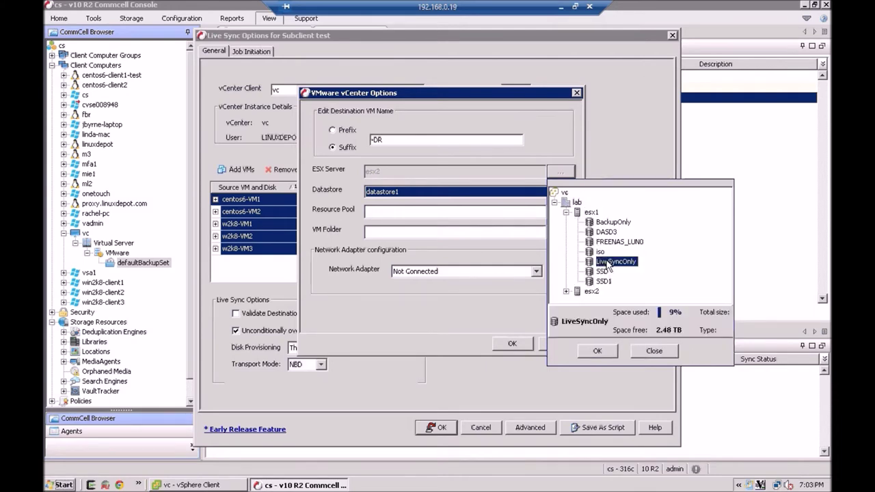
pyautogui.click(600, 353)
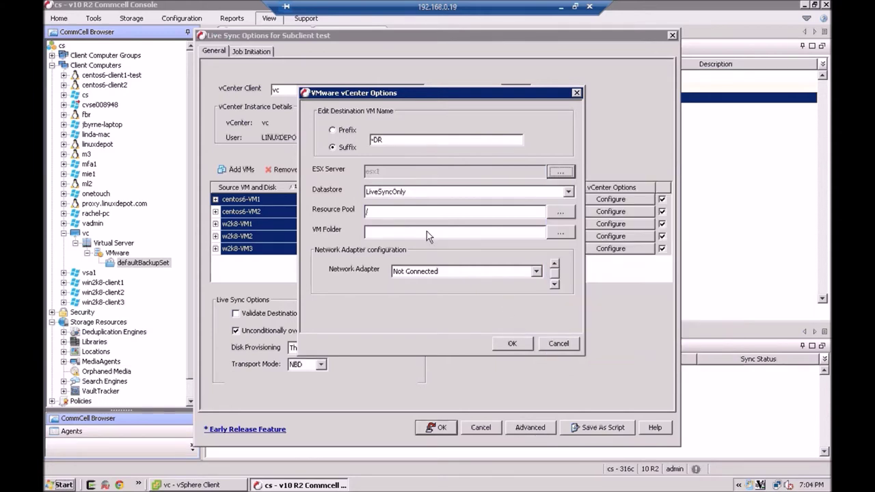
# Set the destination resource pool to /LiveSync/Test on esx1
pyautogui.click(565, 211)
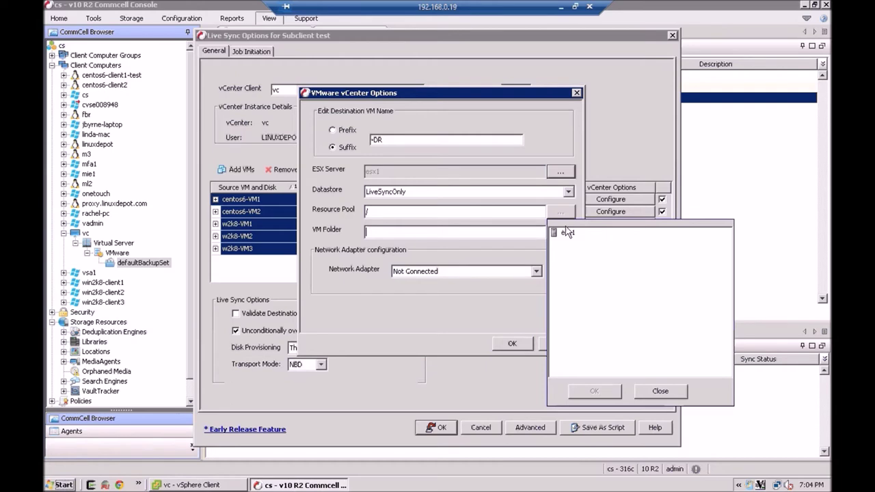
pyautogui.click(566, 234)
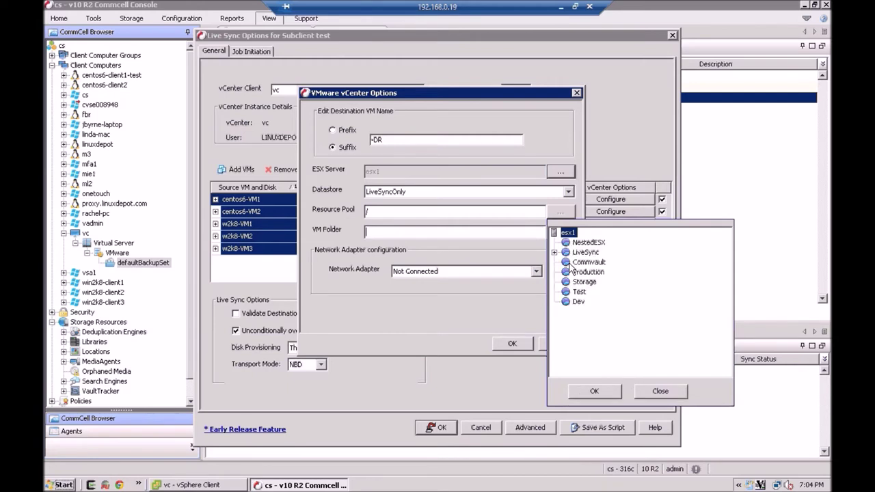
pyautogui.click(555, 253)
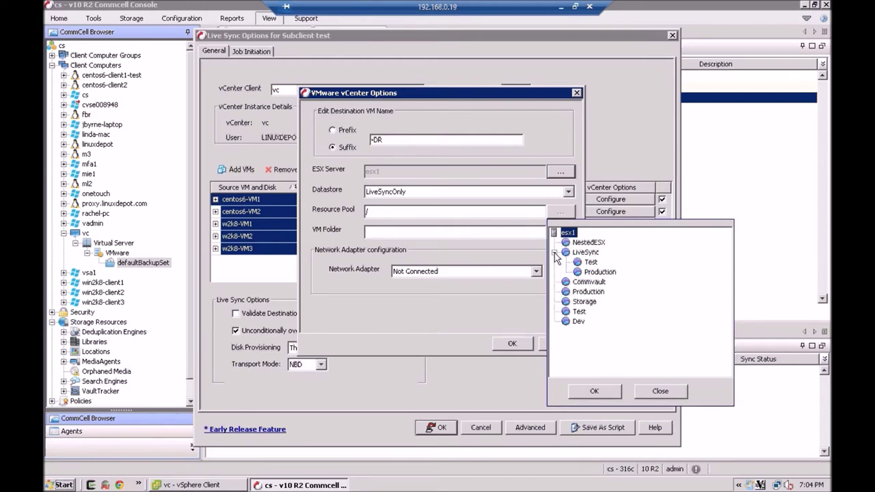
pyautogui.click(589, 263)
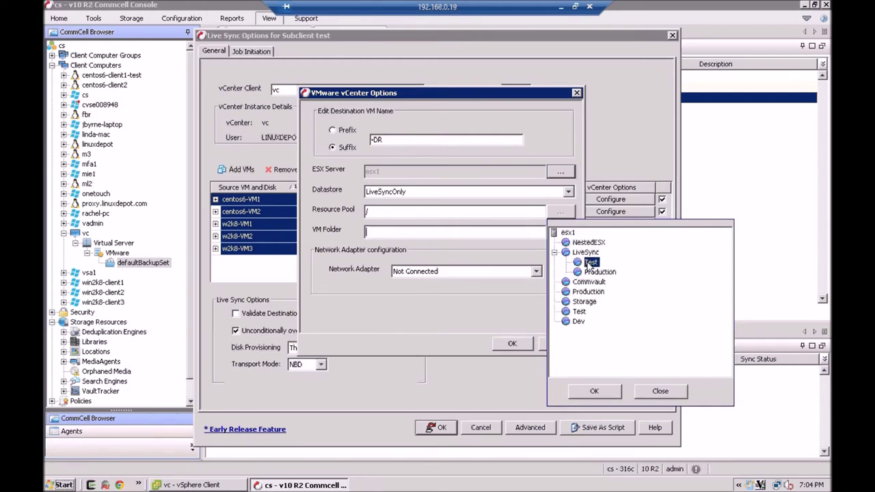
pyautogui.click(592, 391)
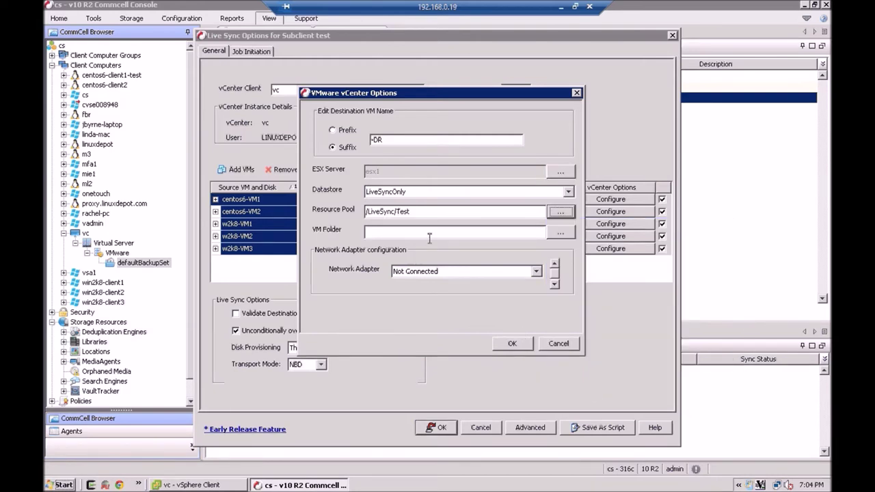
# Set the network adapter to lab and apply the vCenter options to the selected VMs
pyautogui.click(491, 270)
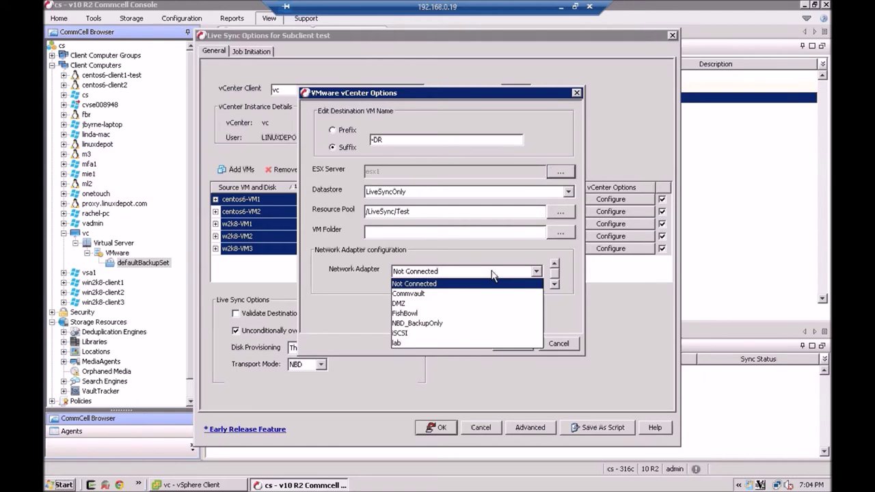
pyautogui.click(406, 342)
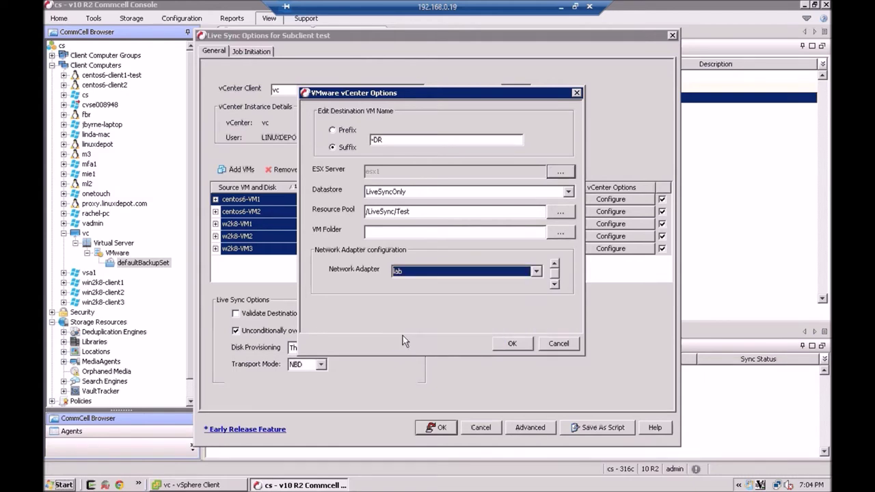
pyautogui.click(536, 272)
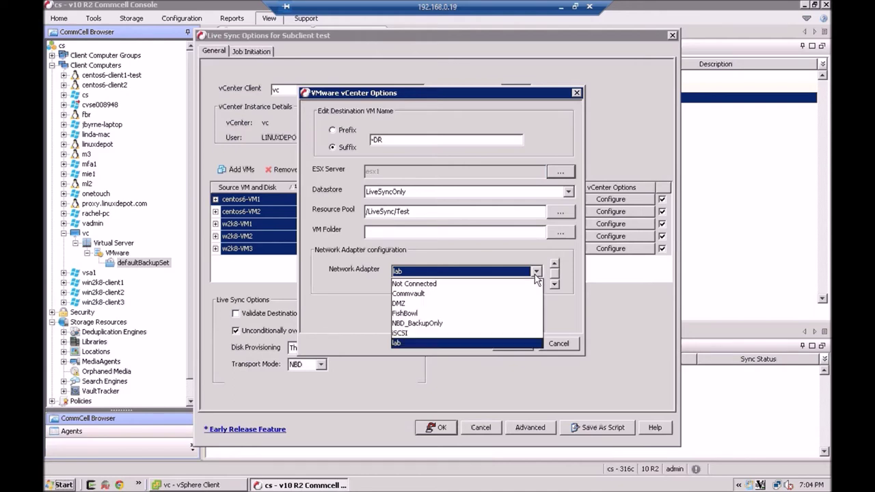
pyautogui.click(454, 343)
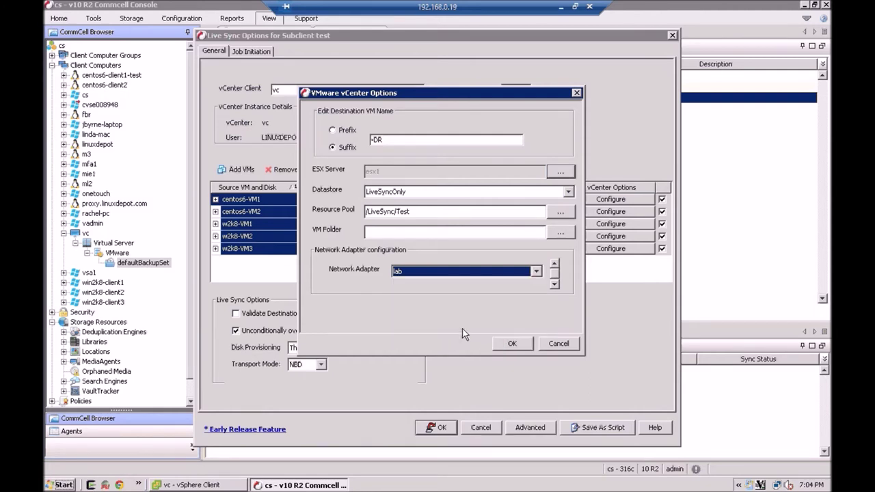
pyautogui.click(512, 345)
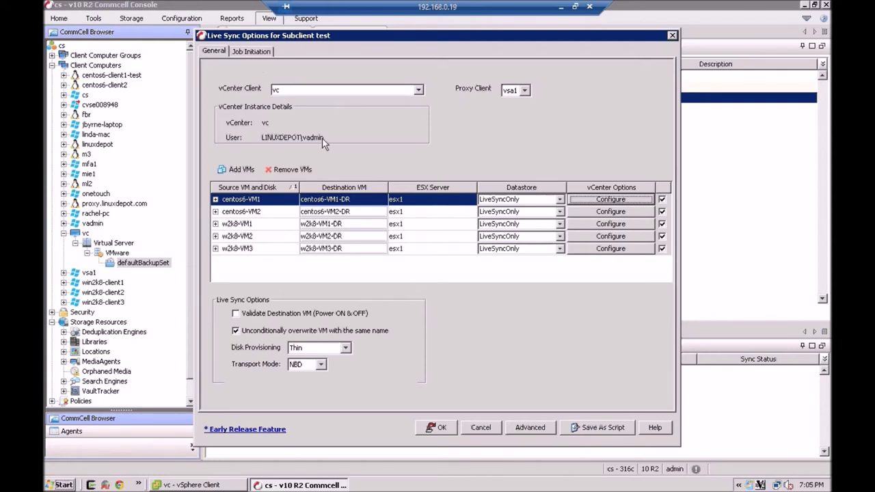
# Configure the Live Sync job schedule, naming it LiveSyncTest and keeping it set to run after the backup job completes
pyautogui.click(253, 52)
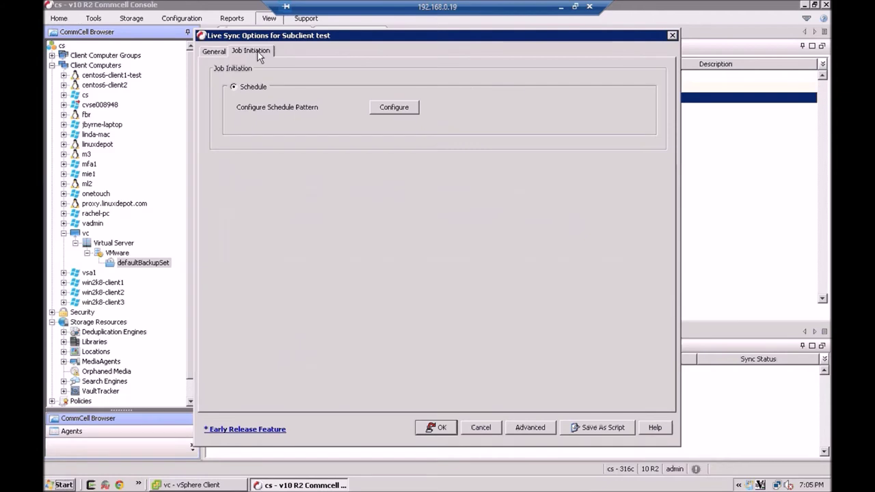
pyautogui.click(387, 111)
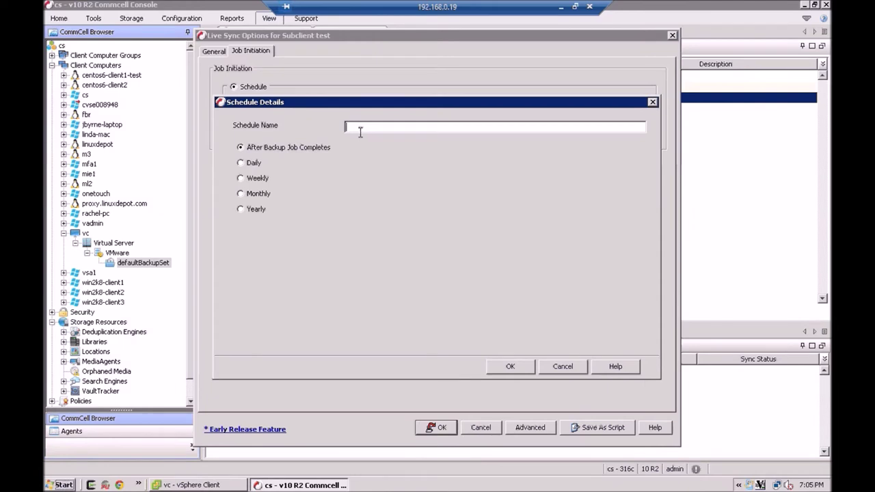
pyautogui.write('LiveS')
pyautogui.write('cTest')
pyautogui.click(509, 367)
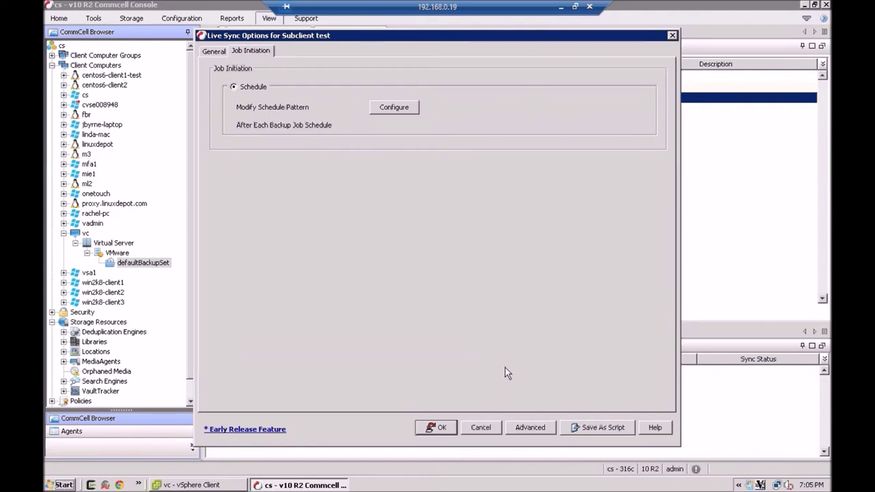
# Submit the Live Sync options for the test subclient and accept unconditionally overwriting VMs with the same name
pyautogui.click(438, 429)
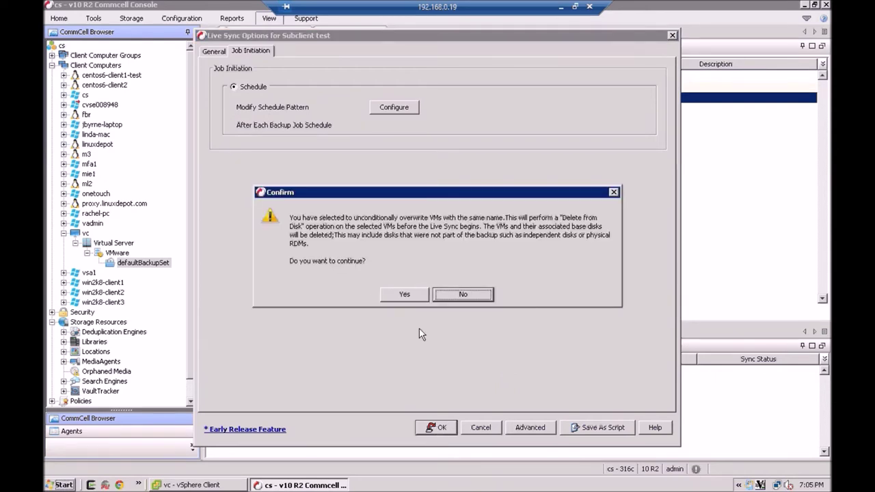
pyautogui.click(402, 295)
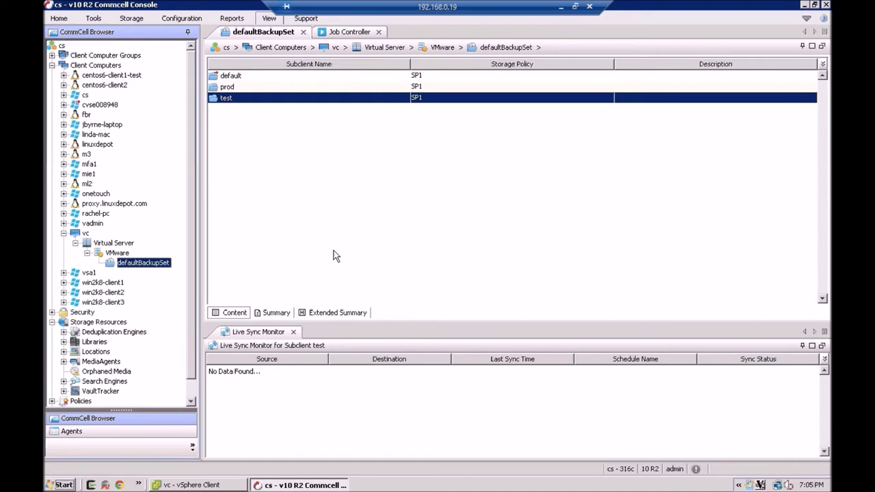
# Open the Live Sync Monitor for the test subclient and bring up its list of source and destination VMs
pyautogui.rightClick(255, 99)
pyautogui.moveTo(326, 121)
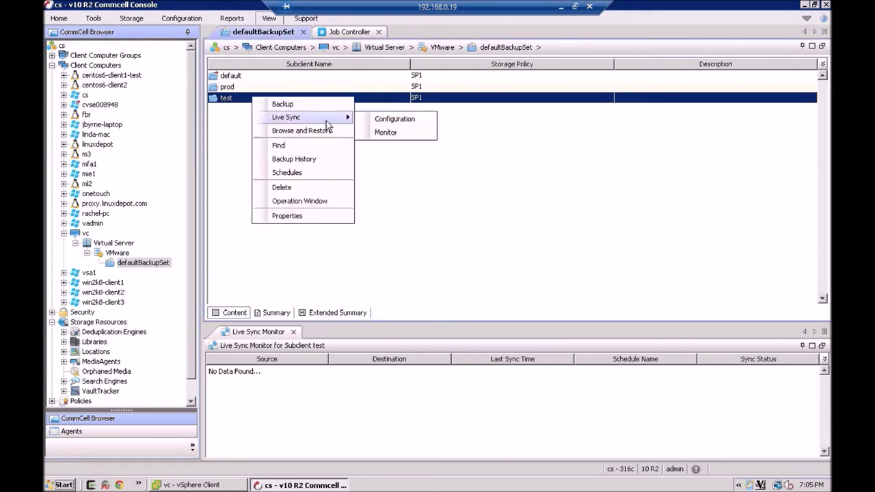
pyautogui.click(384, 131)
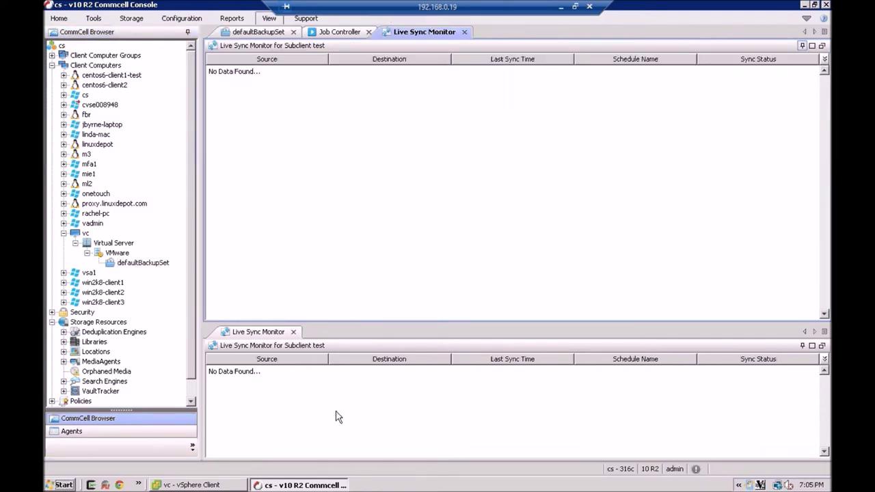
pyautogui.click(298, 410)
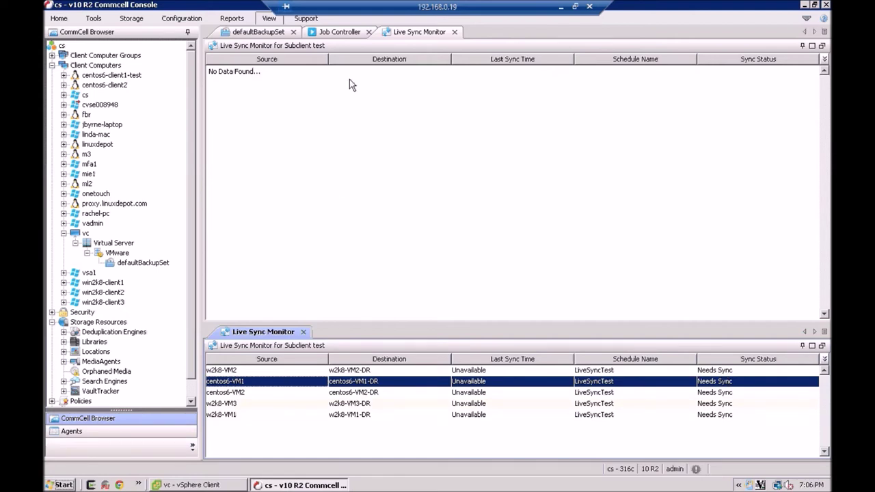
# Check the per-VM status of the running replication job for client vc in the Job Controller
pyautogui.click(345, 34)
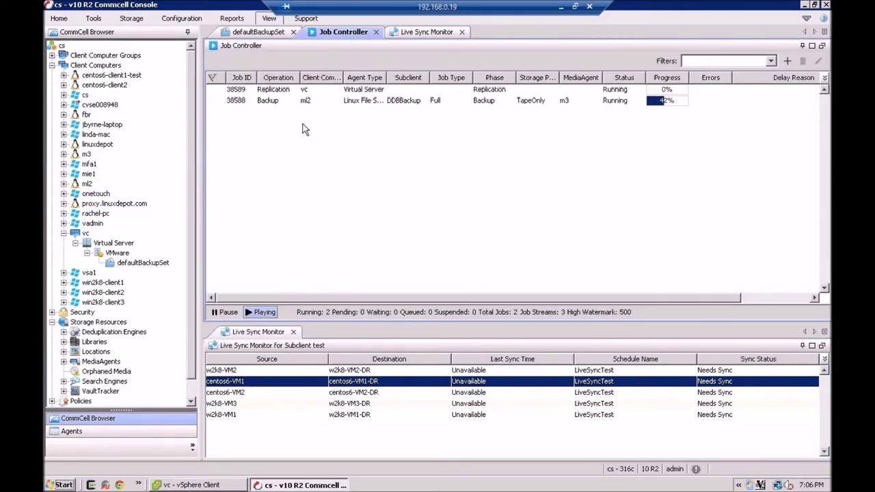
pyautogui.doubleClick(277, 92)
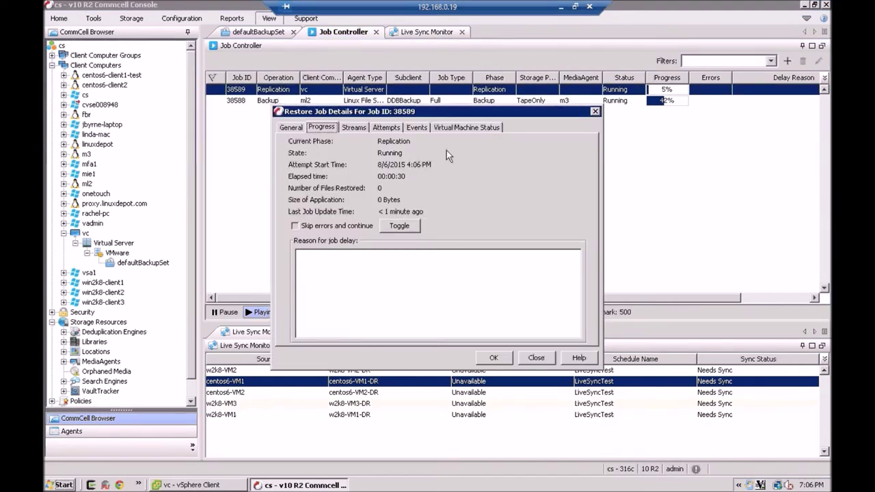
pyautogui.click(460, 129)
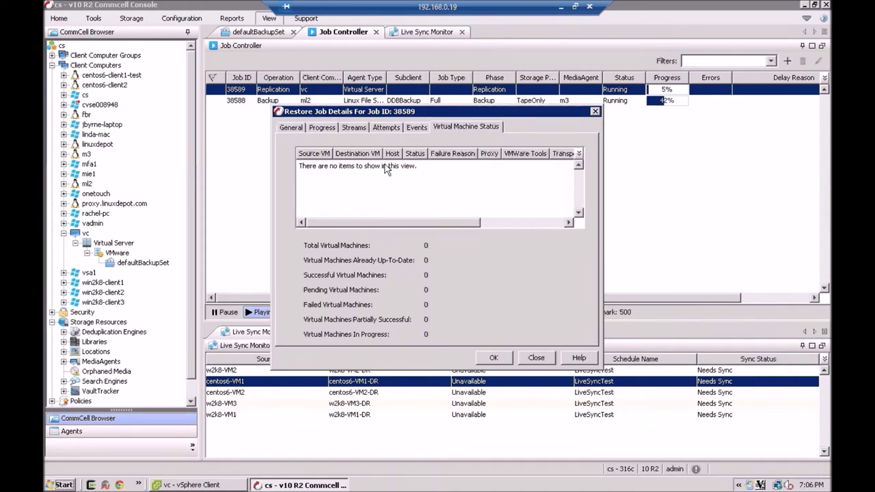
pyautogui.click(530, 360)
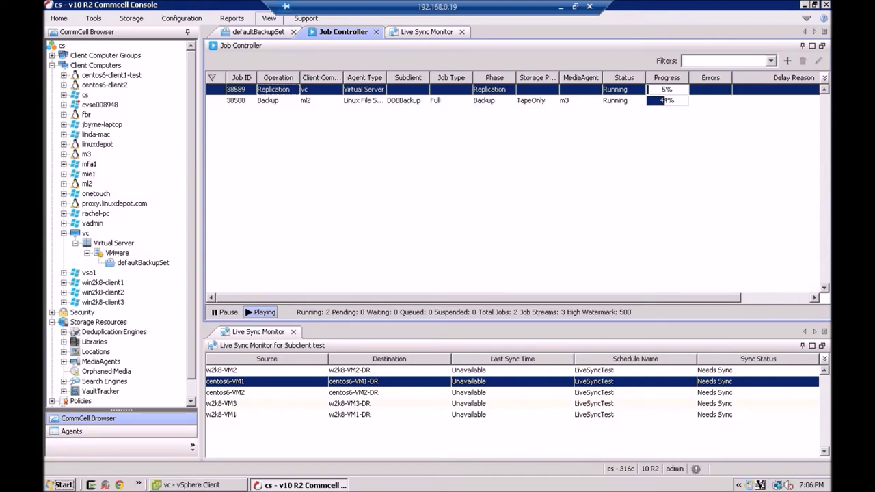
# Switch to the vSphere Client and enlarge the Recent Tasks area to watch for replication tasks
pyautogui.click(198, 485)
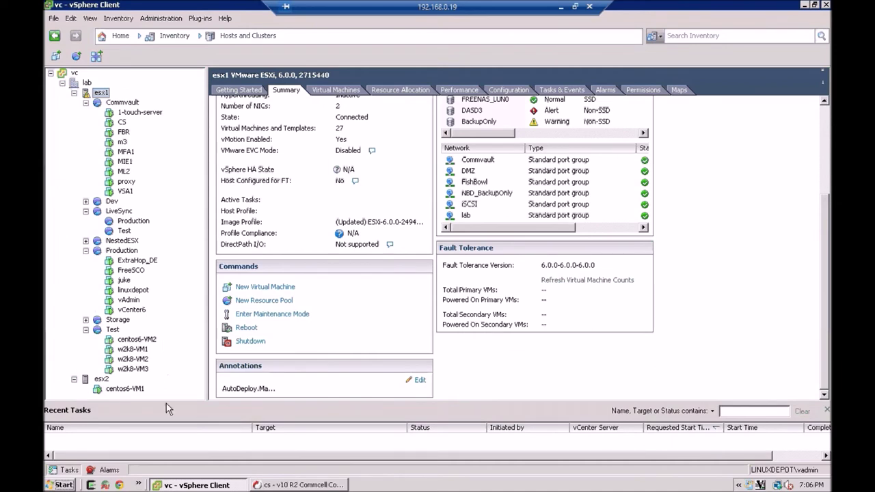
pyautogui.moveTo(166, 403); pyautogui.dragTo(163, 356)
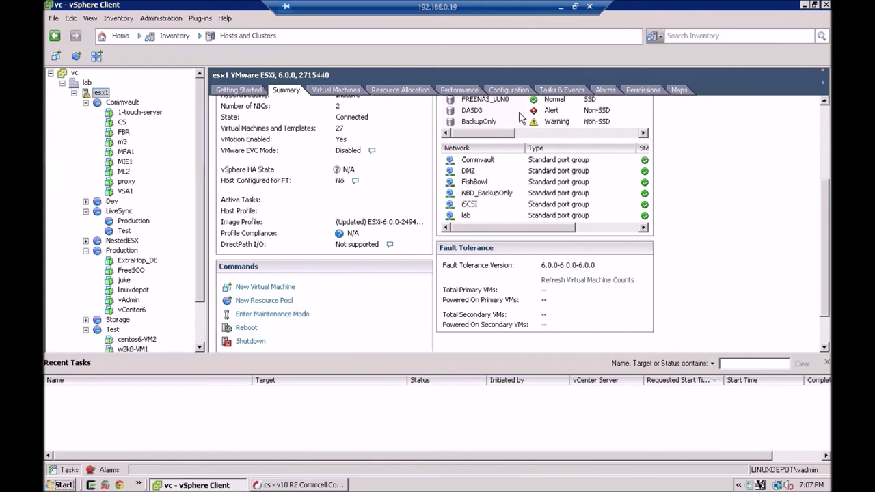
pyautogui.click(562, 7)
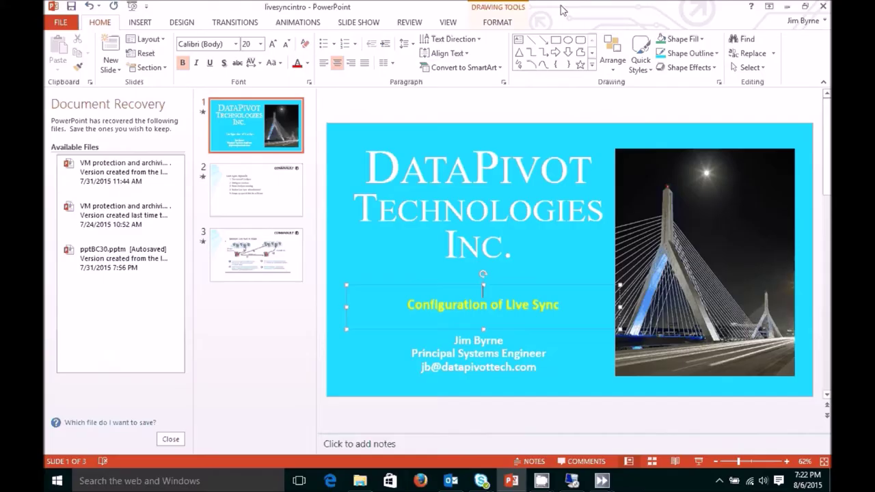
pyautogui.click(787, 6)
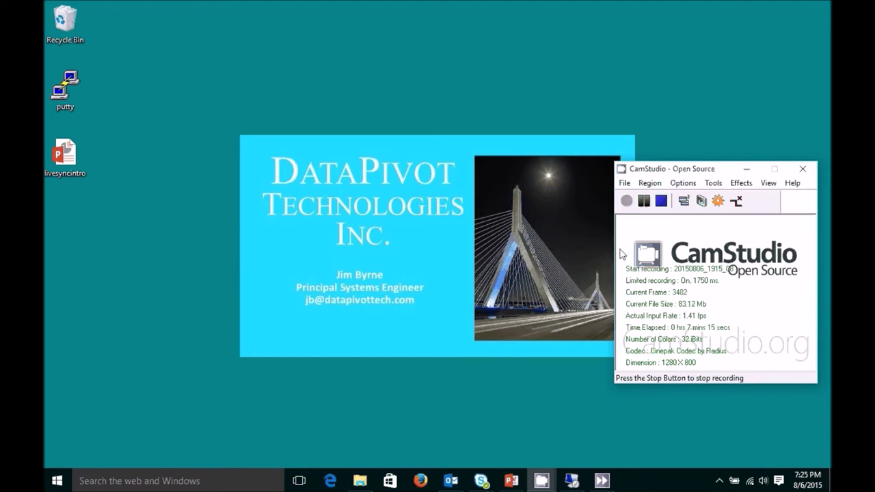
pyautogui.click(572, 485)
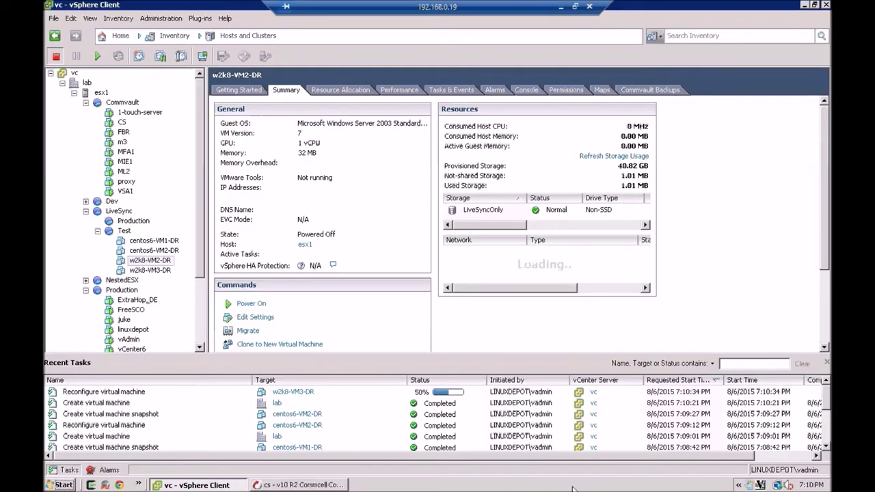
# Switch to the CommCell Console and review the replication job's virtual machine status and overall progress
pyautogui.click(331, 485)
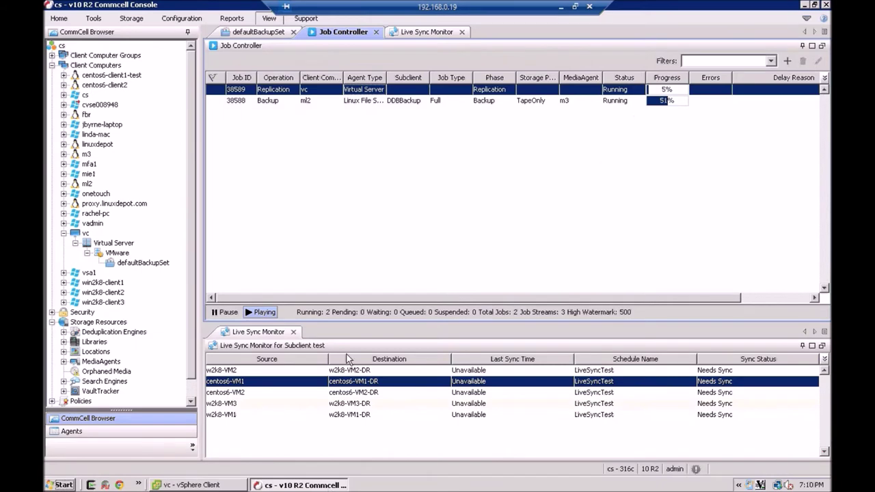
pyautogui.doubleClick(282, 93)
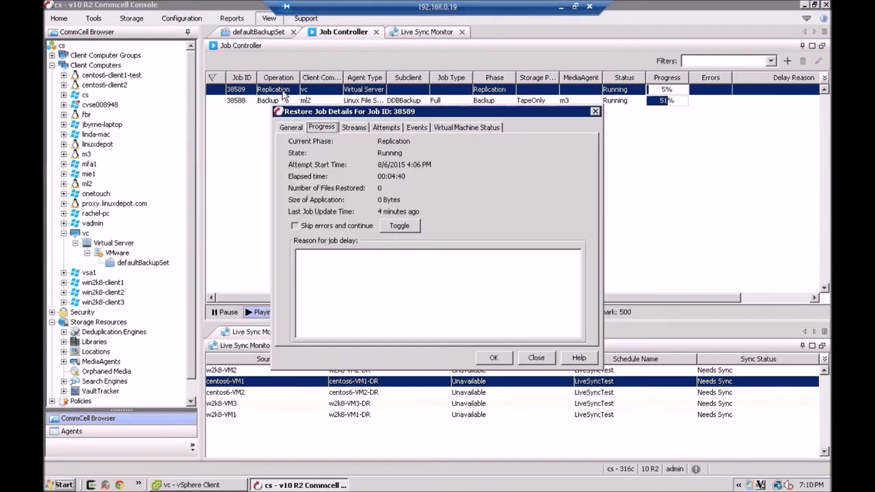
pyautogui.click(444, 128)
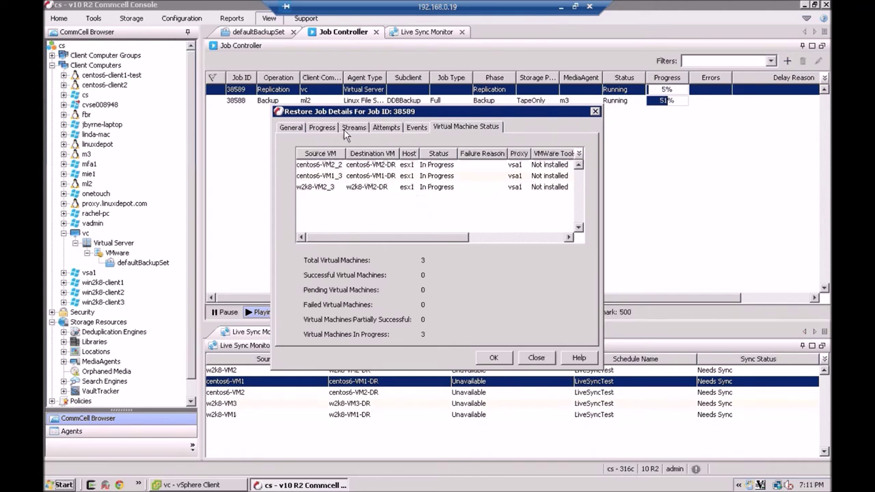
pyautogui.click(322, 128)
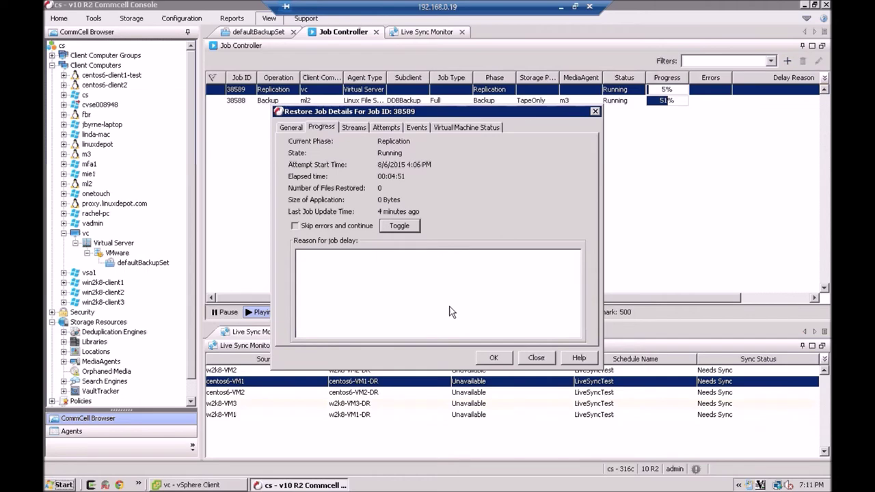
pyautogui.click(489, 360)
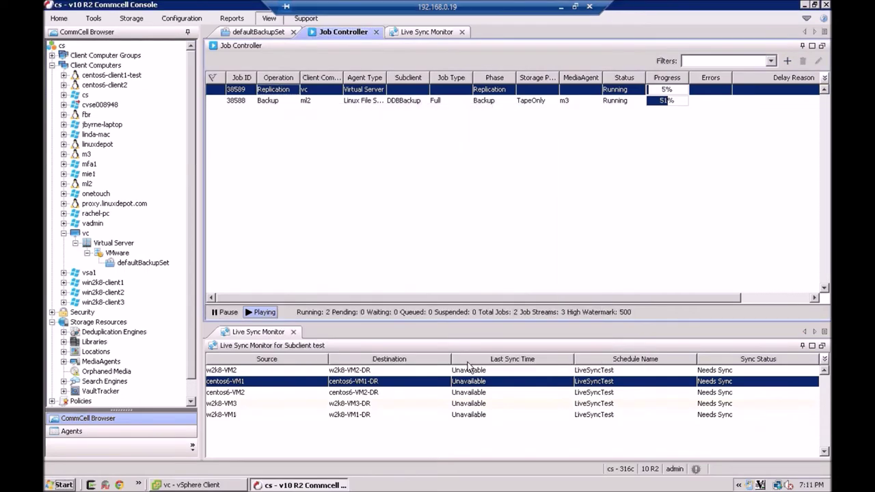
# Return to the remote session and inspect the replication job's per-VM status, including transport mode and restored size
pyautogui.click(234, 485)
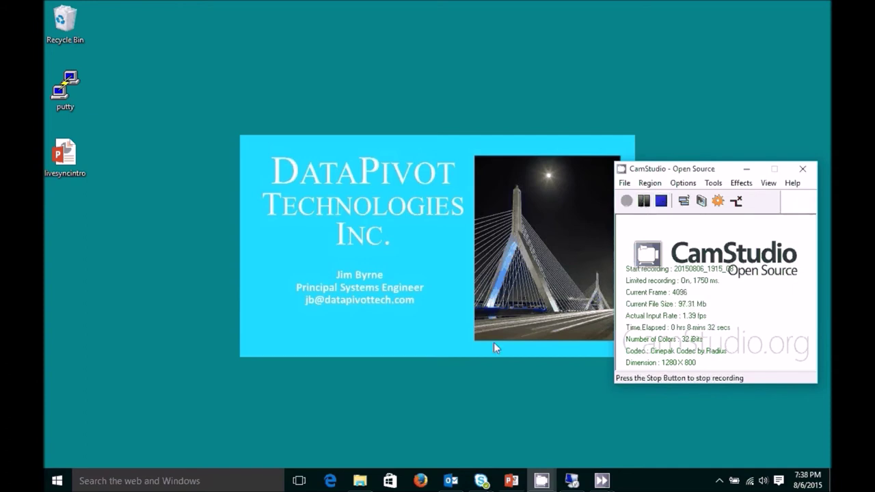
pyautogui.click(571, 482)
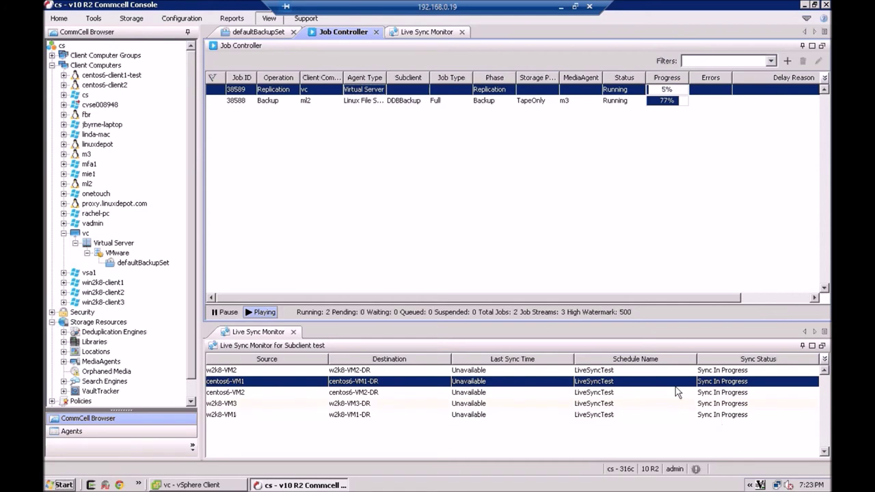
pyautogui.doubleClick(371, 93)
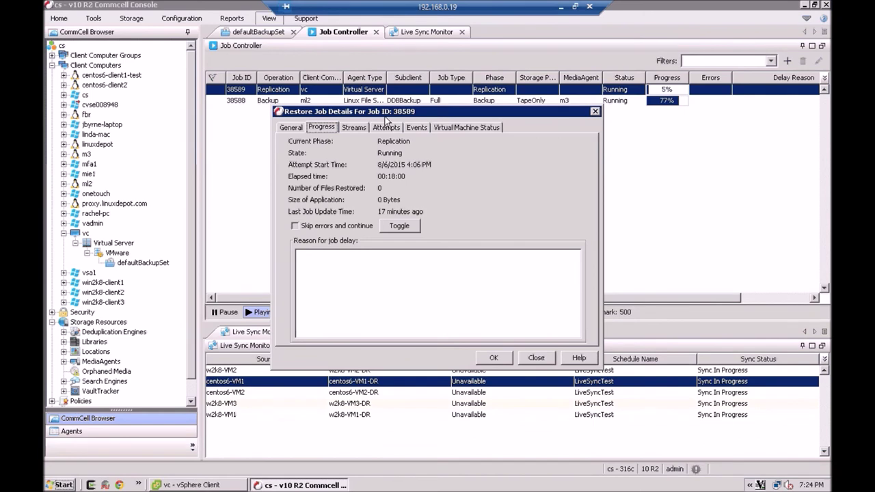
pyautogui.click(451, 129)
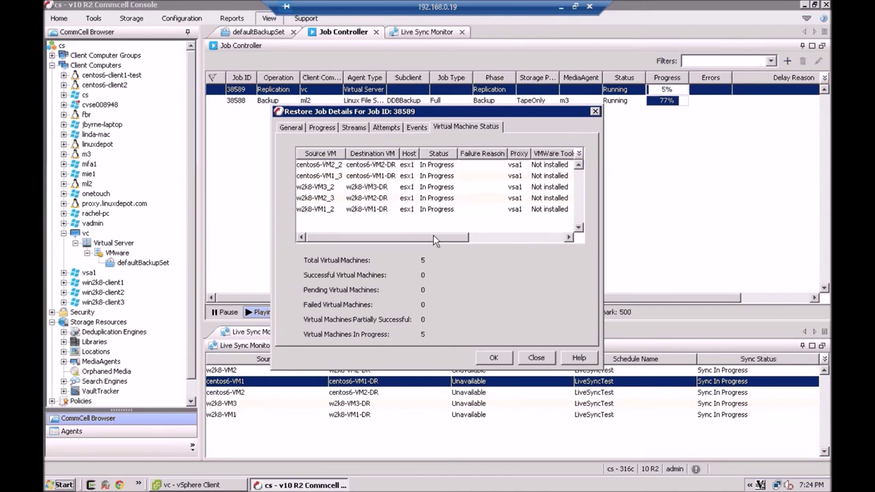
pyautogui.moveTo(433, 235); pyautogui.dragTo(513, 243)
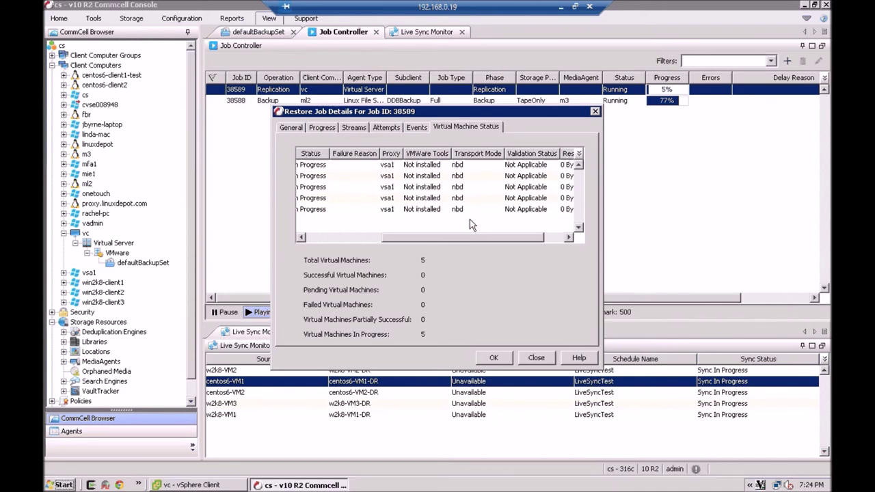
pyautogui.moveTo(470, 240); pyautogui.dragTo(511, 241)
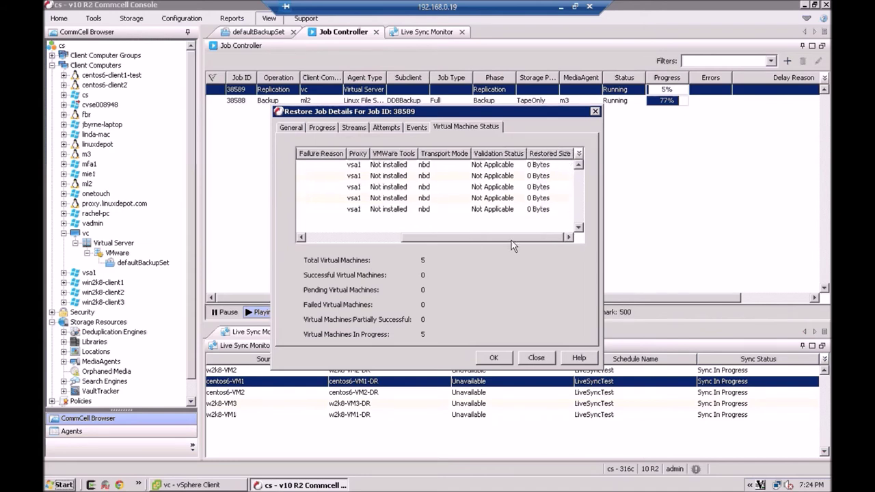
pyautogui.click(534, 358)
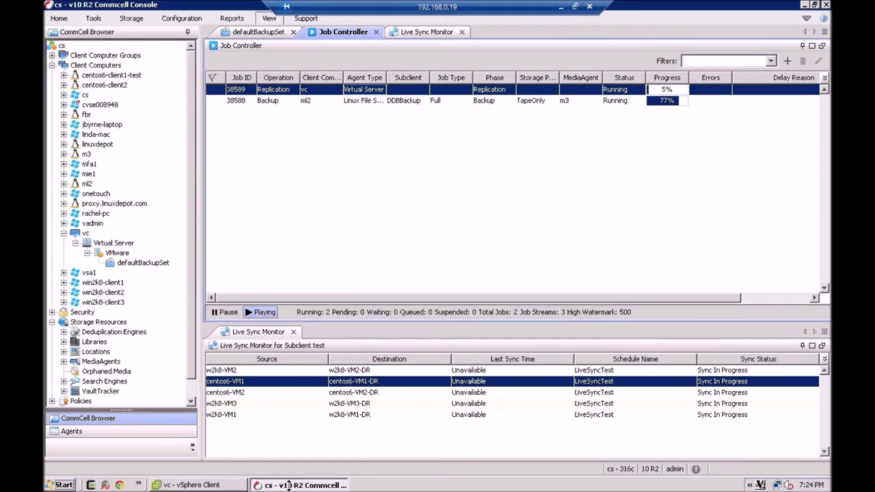
# Switch to the vSphere Client and check the storage usage of the centos6-VM1-DR replica
pyautogui.click(219, 486)
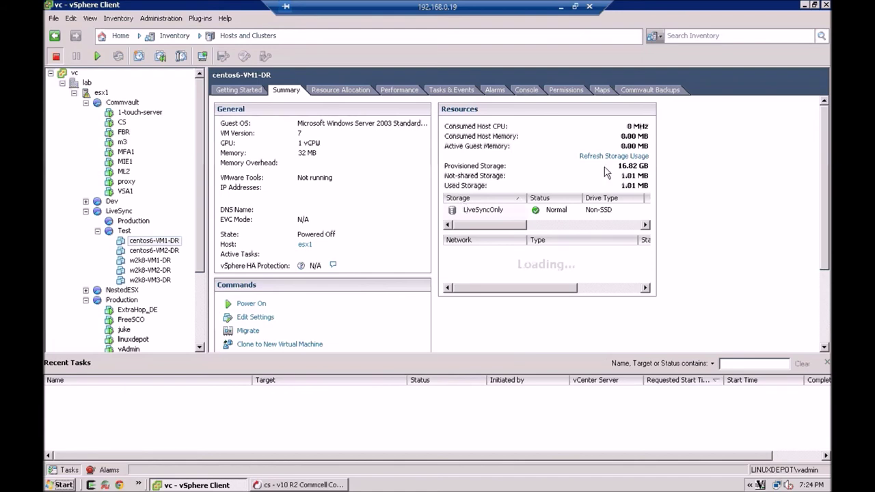
pyautogui.moveTo(634, 177)
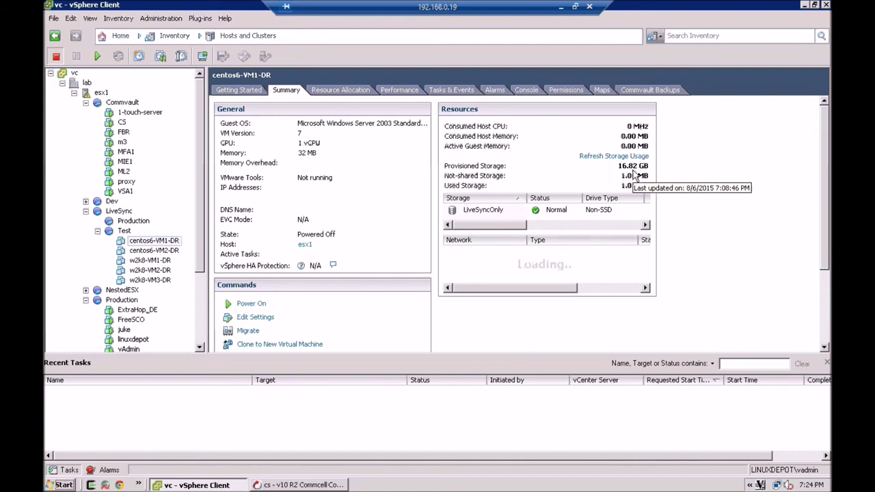
pyautogui.click(561, 9)
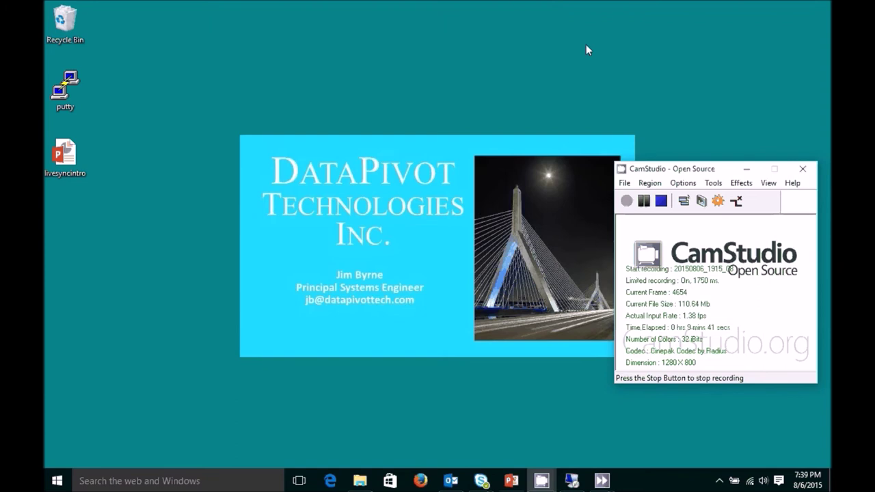
pyautogui.click(644, 201)
pyautogui.click(626, 201)
# Return to the remote session and review the per-VM results of the latest replication job in the recovery job history
pyautogui.click(572, 481)
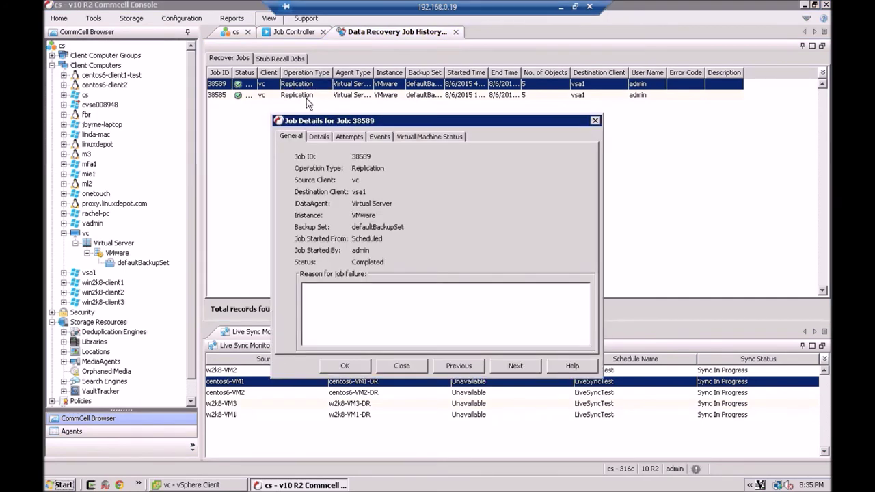
pyautogui.click(413, 141)
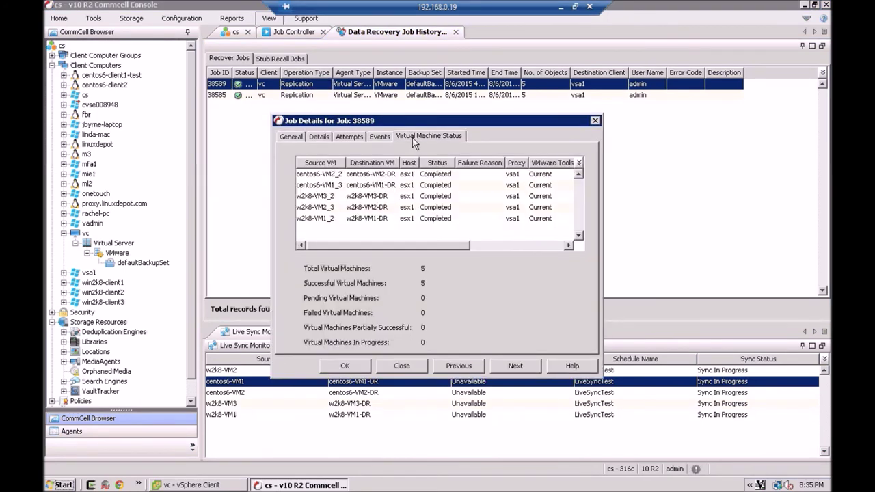
pyautogui.moveTo(430, 124); pyautogui.dragTo(424, 85)
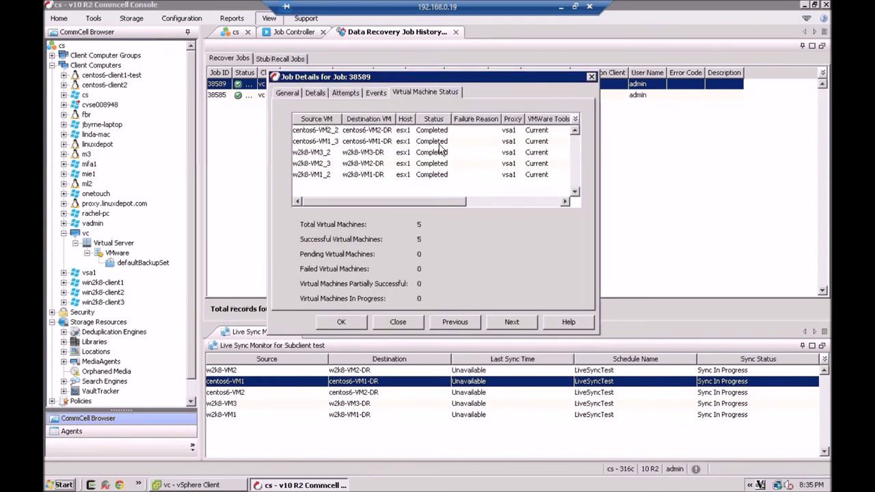
pyautogui.moveTo(441, 201); pyautogui.dragTo(546, 213)
pyautogui.click(398, 322)
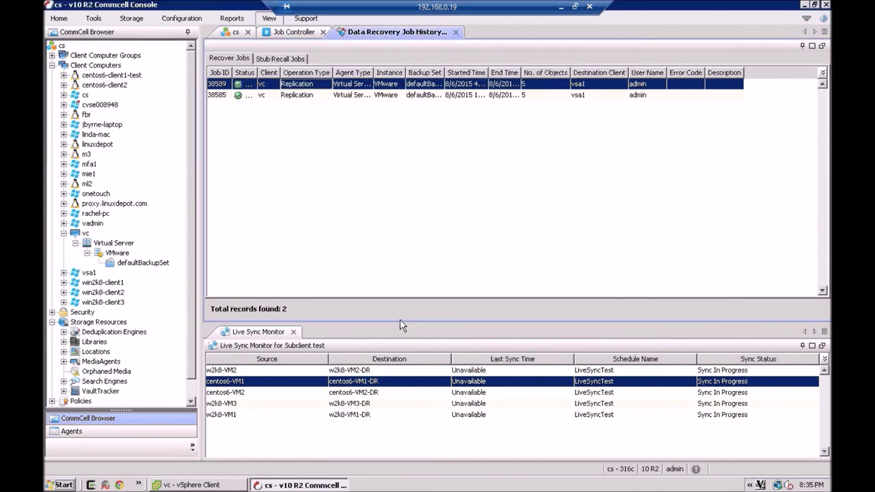
# Refresh the Live Sync Monitor for the test subclient to check each VM's last sync time and sync status
pyautogui.click(637, 435)
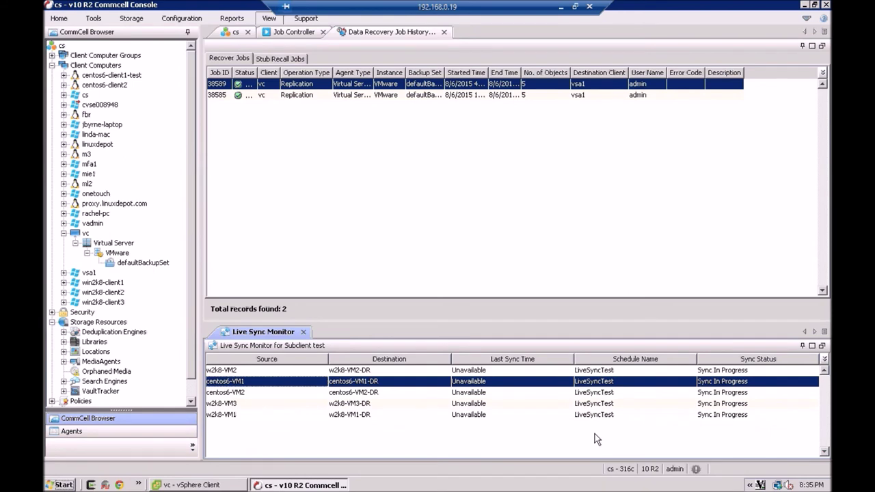
pyautogui.press('F5')
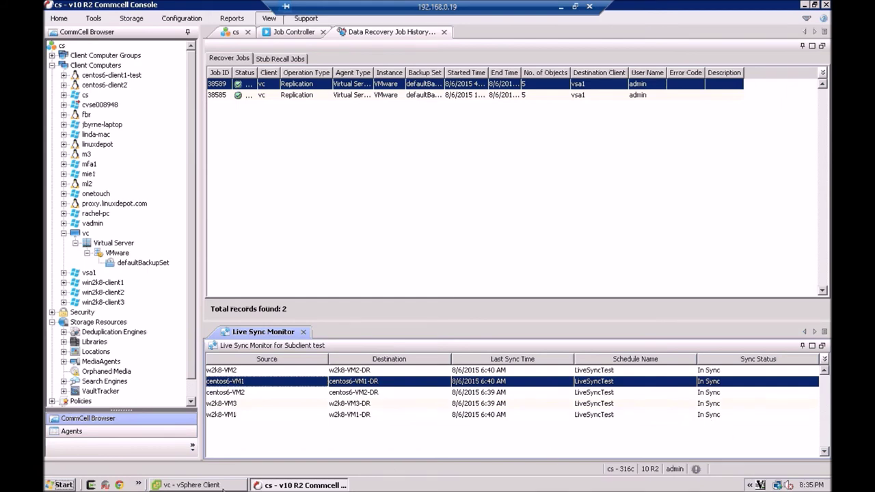
# Switch to the vSphere Client, open the console of centos6-VM1-DR and place it clear of the inventory tree
pyautogui.click(217, 486)
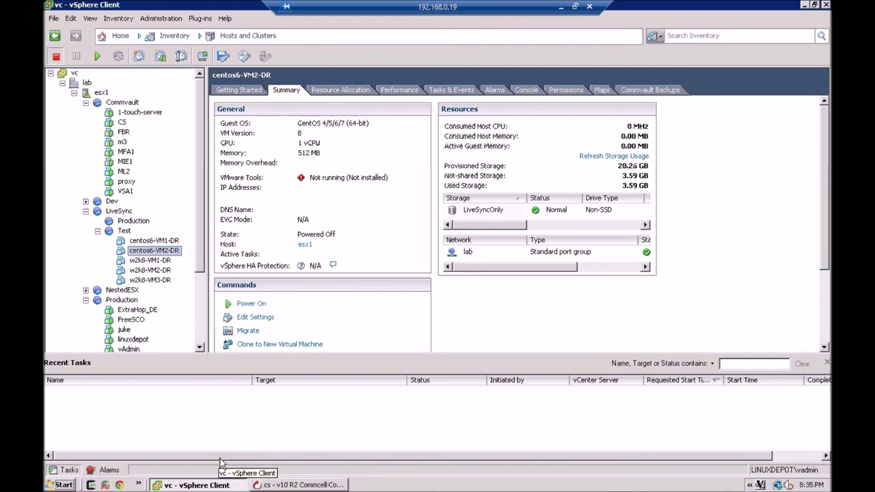
pyautogui.click(154, 241)
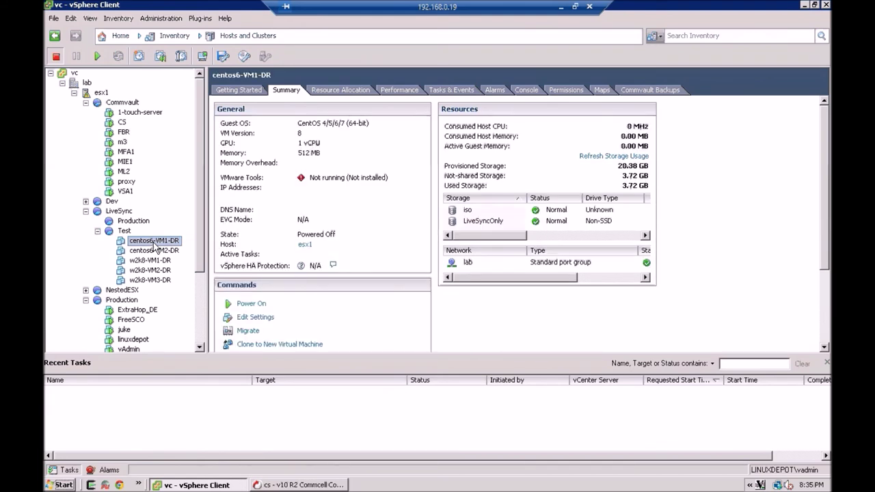
pyautogui.rightClick(156, 247)
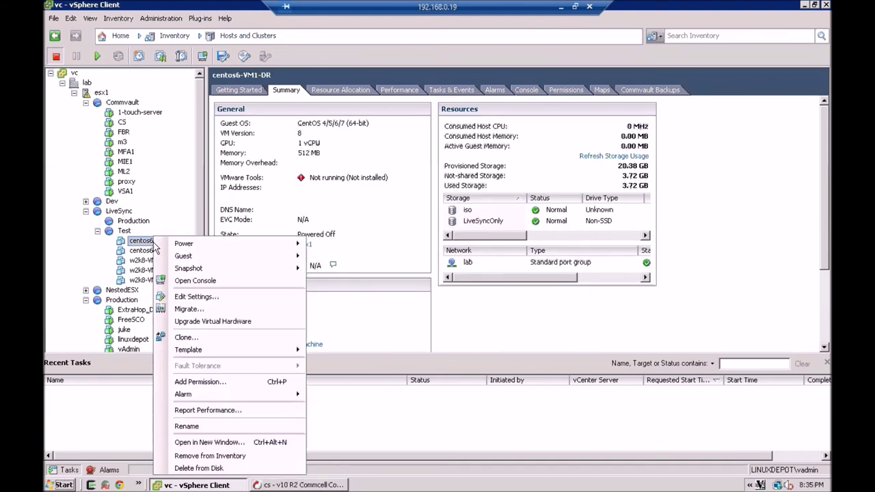
pyautogui.click(192, 281)
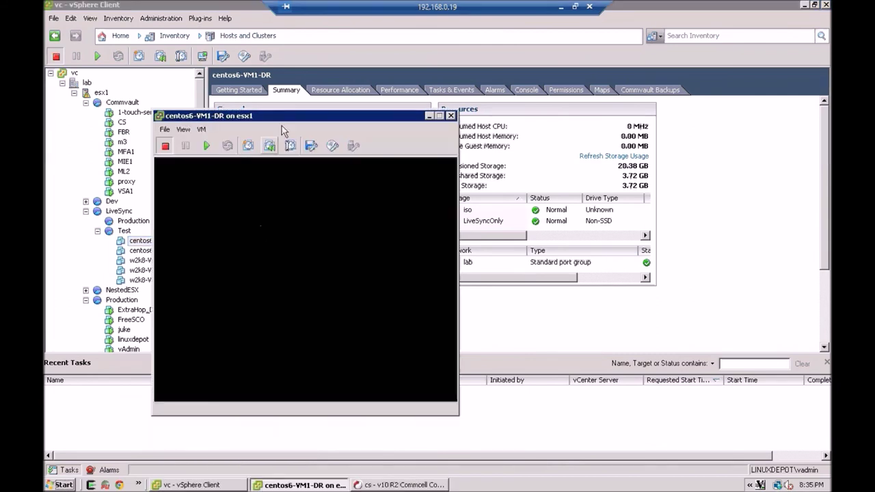
pyautogui.moveTo(332, 116); pyautogui.dragTo(659, 63)
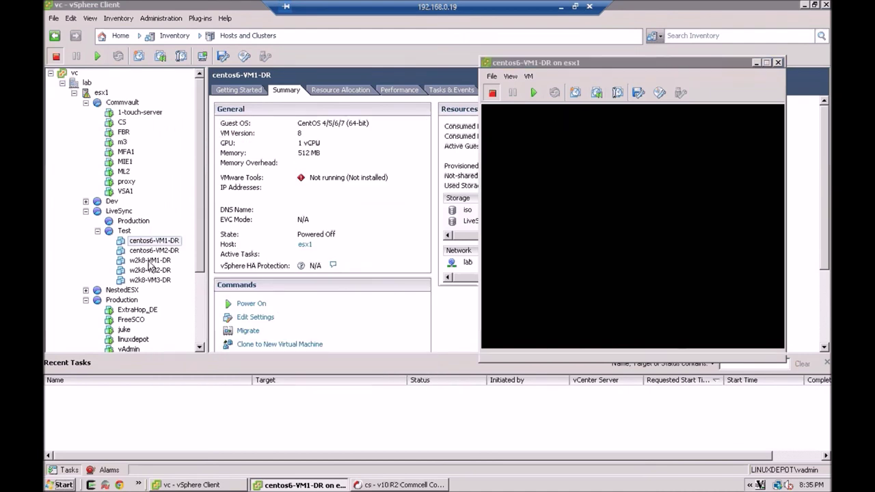
# Open the console of the w2k8-VM1-DR replica from the LiveSync Test resource pool
pyautogui.hotkey('alt', 'Tab')
pyautogui.click(149, 264)
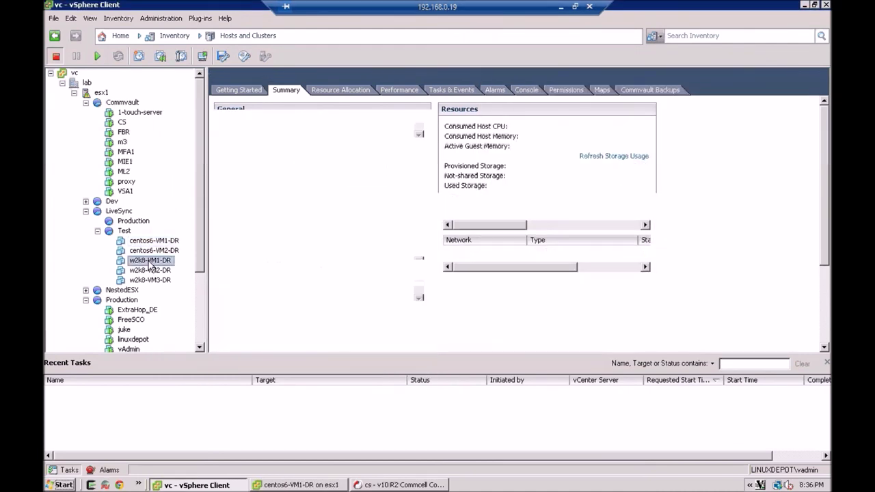
pyautogui.rightClick(149, 266)
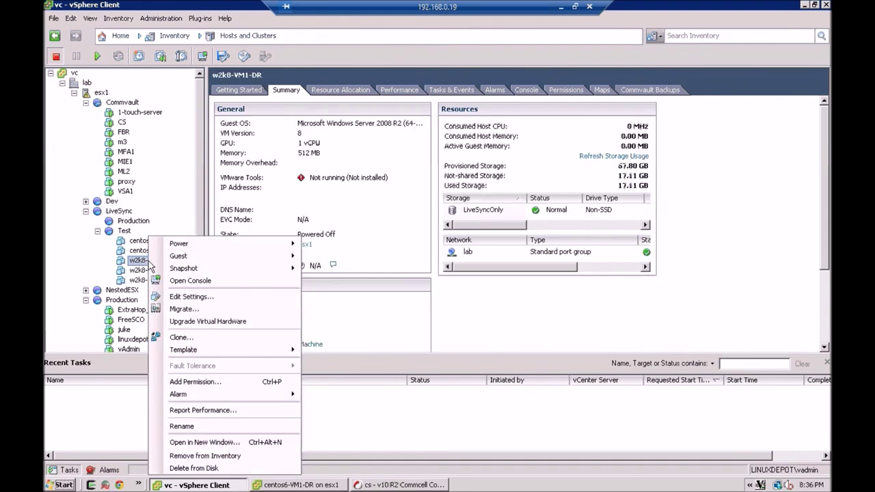
pyautogui.click(176, 281)
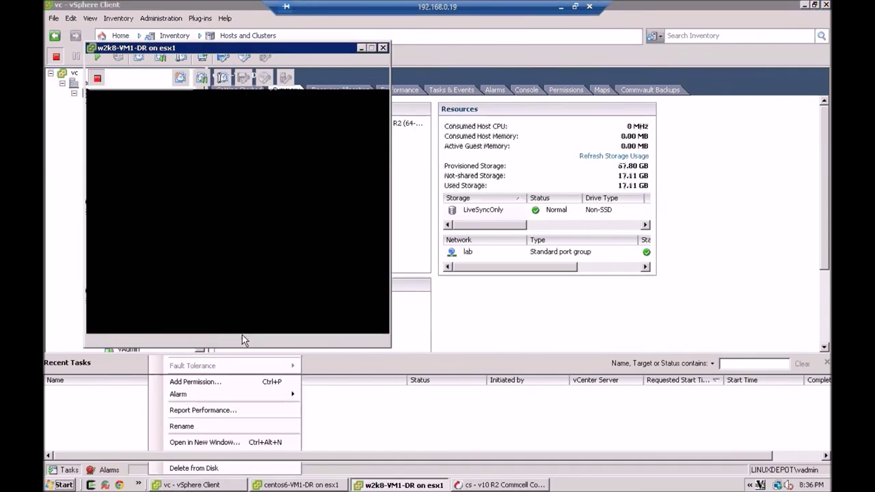
# Power on centos6-VM1-DR and w2k8-VM1-DR from their console windows
pyautogui.click(311, 485)
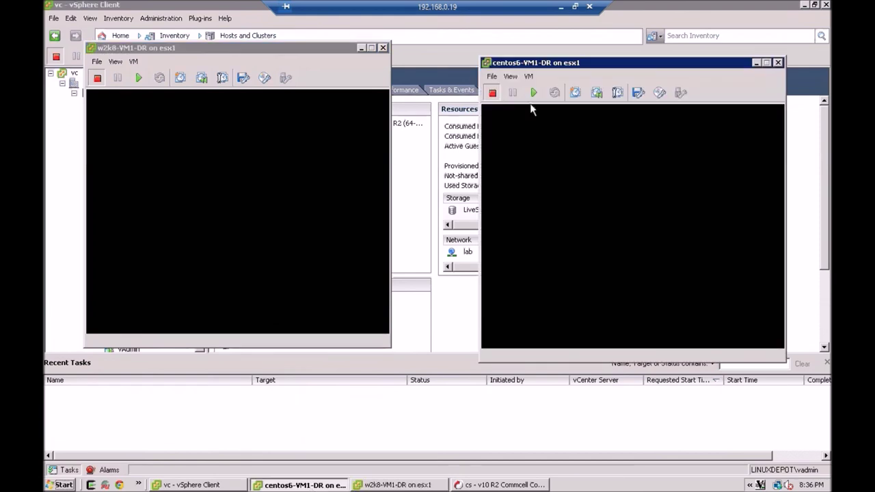
pyautogui.click(534, 93)
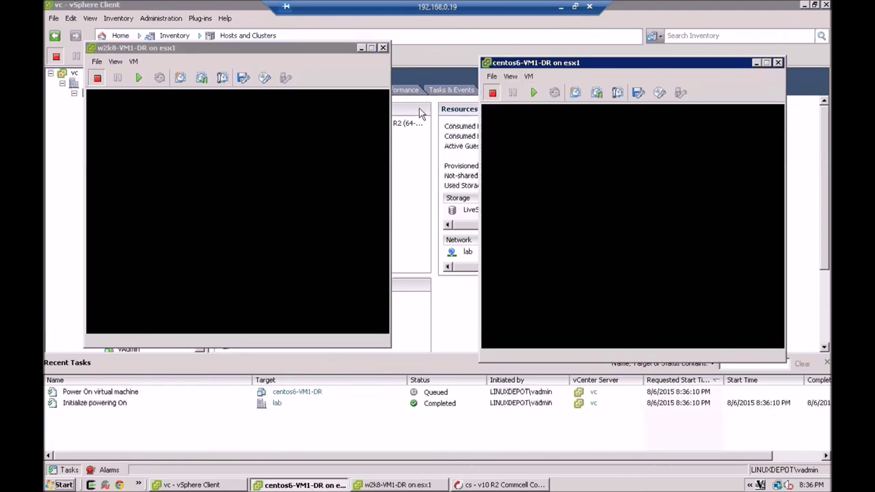
pyautogui.click(139, 80)
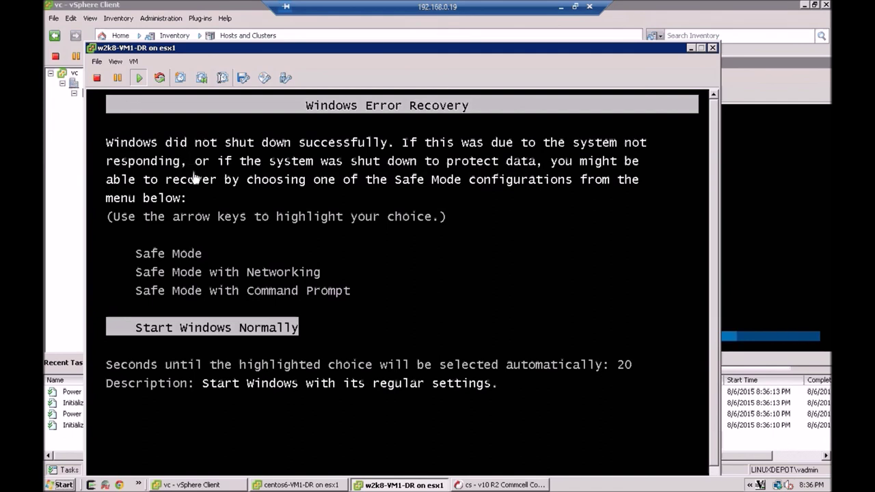
# Choose Start Windows Normally in the w2k8-VM1-DR console and release the cursor from the guest
pyautogui.click(195, 178)
pyautogui.press('Return')
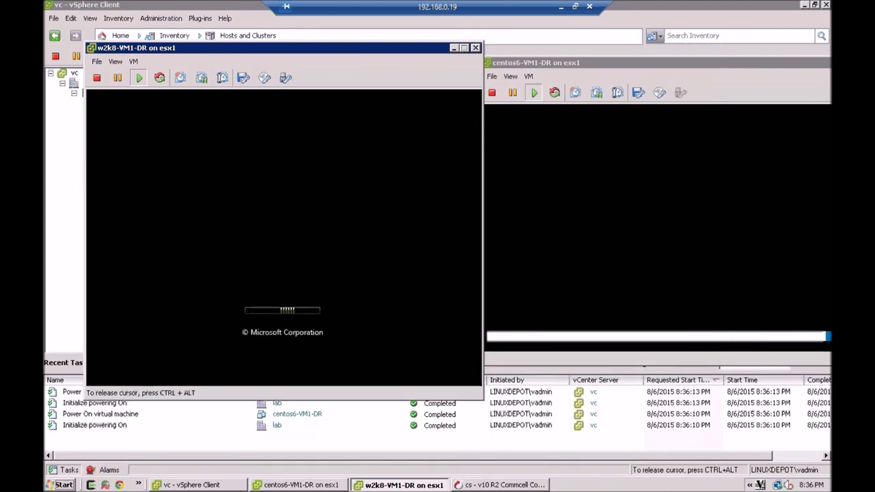
pyautogui.hotkey('ctrl', 'alt')
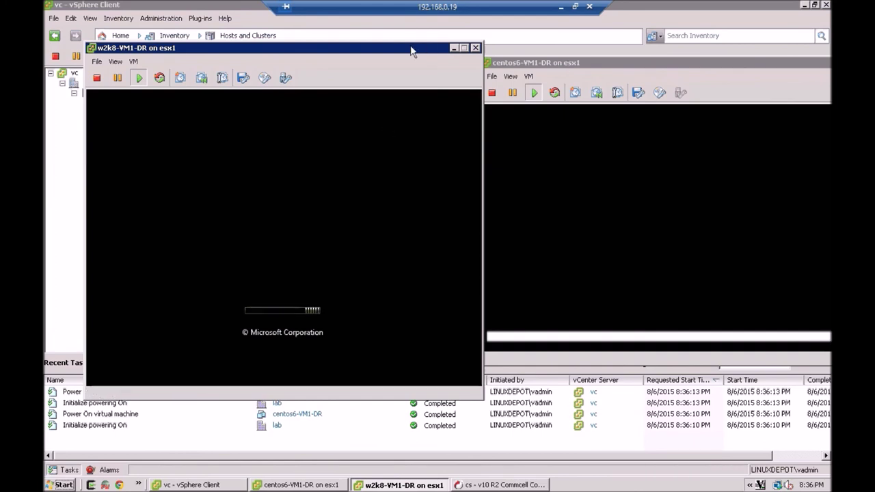
# Arrange the two VM consoles side by side and check the boot of centos6-VM1-DR
pyautogui.moveTo(428, 48); pyautogui.dragTo(405, 42)
pyautogui.click(500, 62)
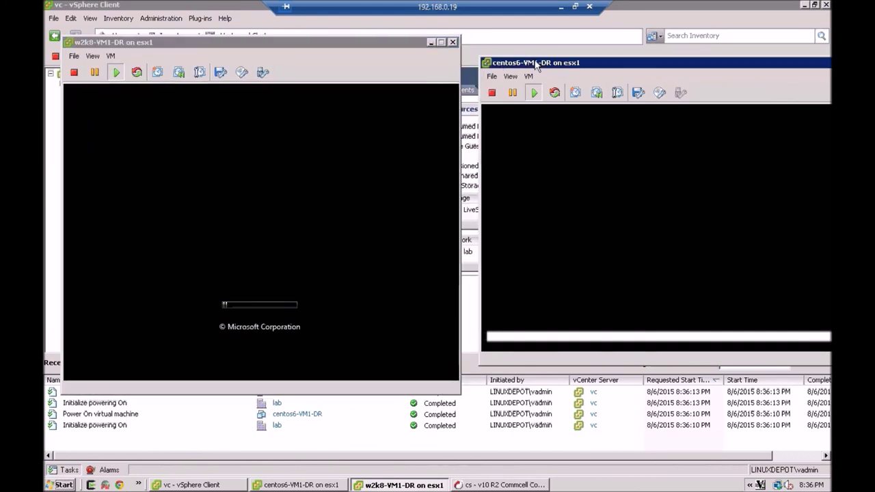
pyautogui.moveTo(500, 63); pyautogui.dragTo(478, 48)
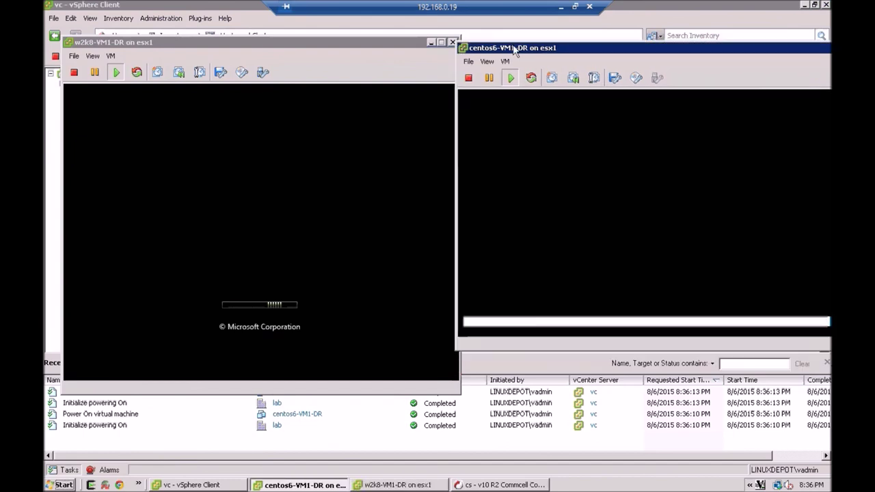
pyautogui.click(592, 191)
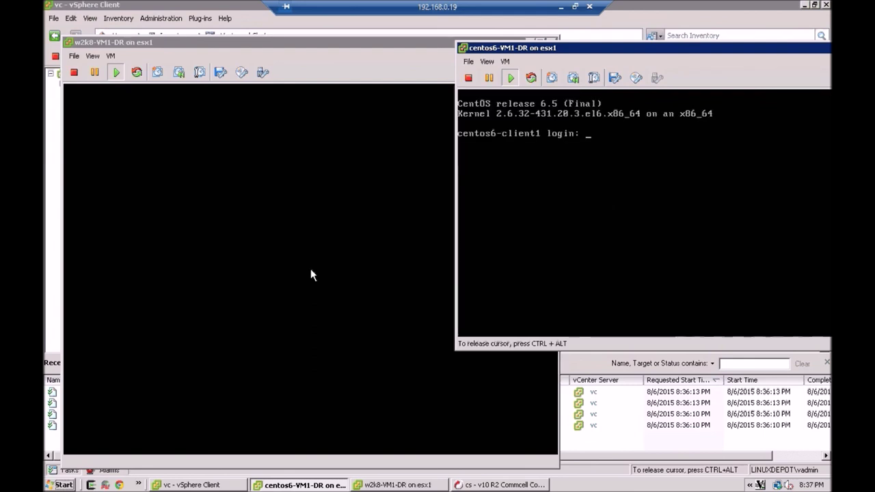
pyautogui.hotkey('ctrl', 'alt')
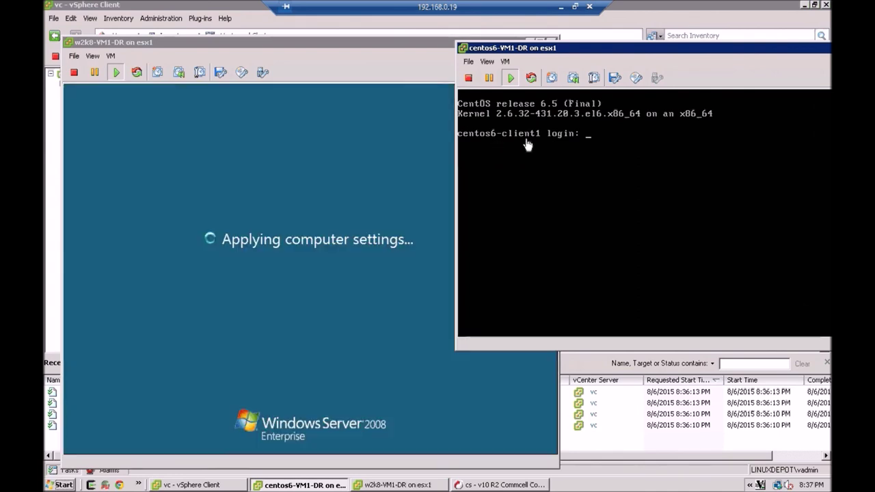
# Check the Windows startup of w2k8-VM1-DR, and minimize both VM console windows
pyautogui.click(420, 55)
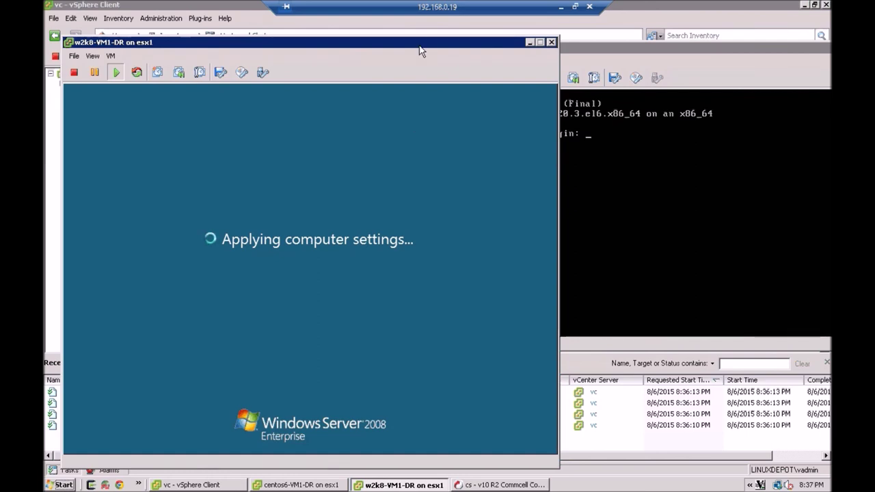
pyautogui.moveTo(420, 47); pyautogui.dragTo(524, 37)
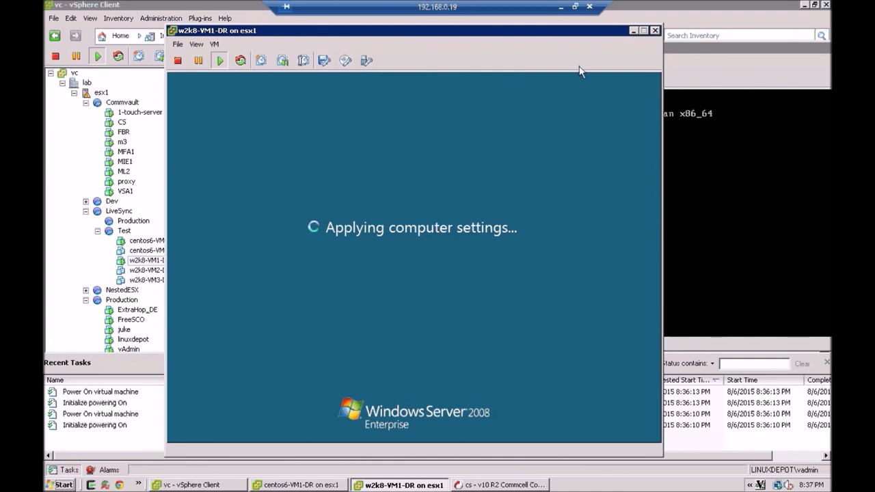
pyautogui.click(633, 30)
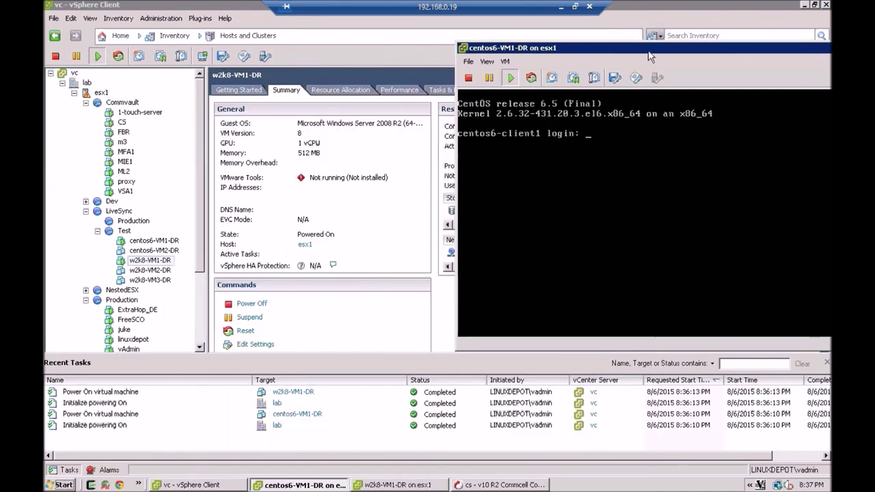
pyautogui.moveTo(648, 52); pyautogui.dragTo(547, 59)
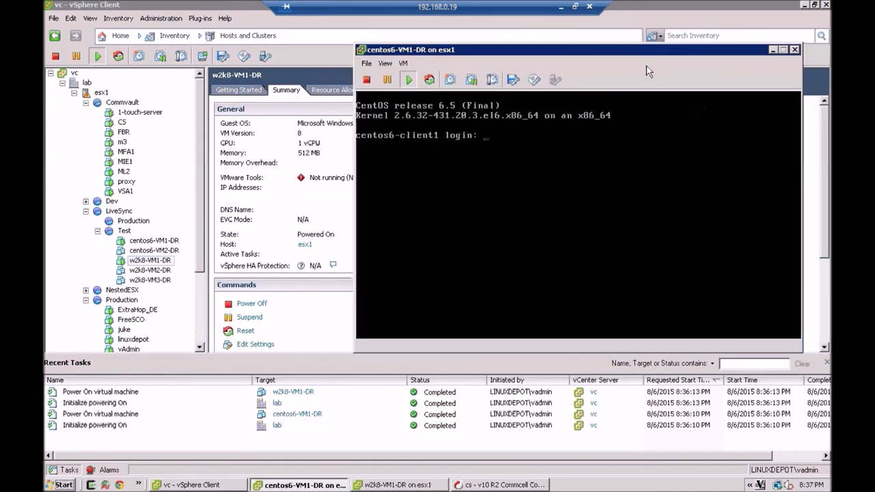
pyautogui.click(772, 50)
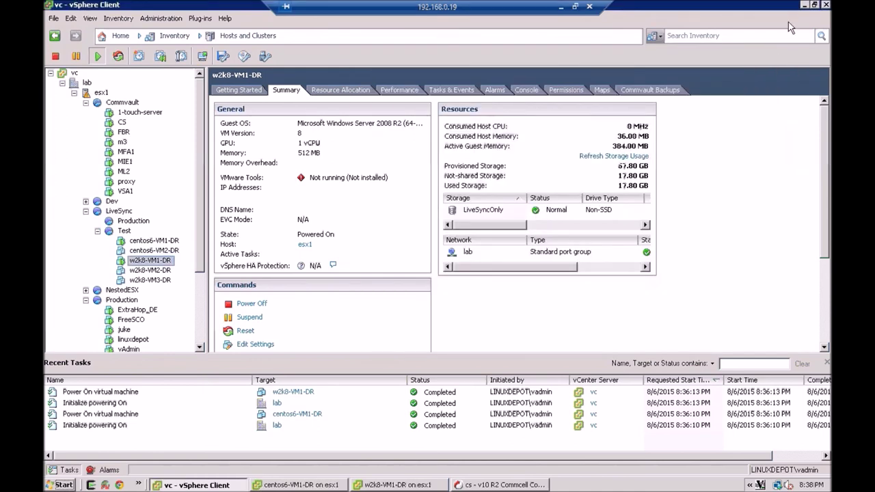